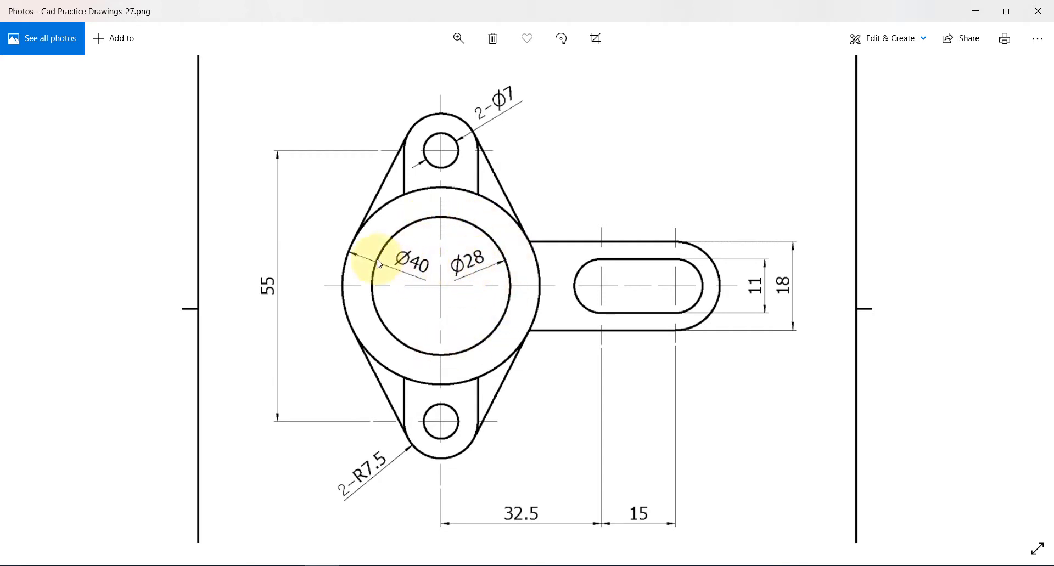
Step: Switch to SOLIDWORKS and sketch a circle about 124 mm in diameter centred on the origin
key(alt+Tab)
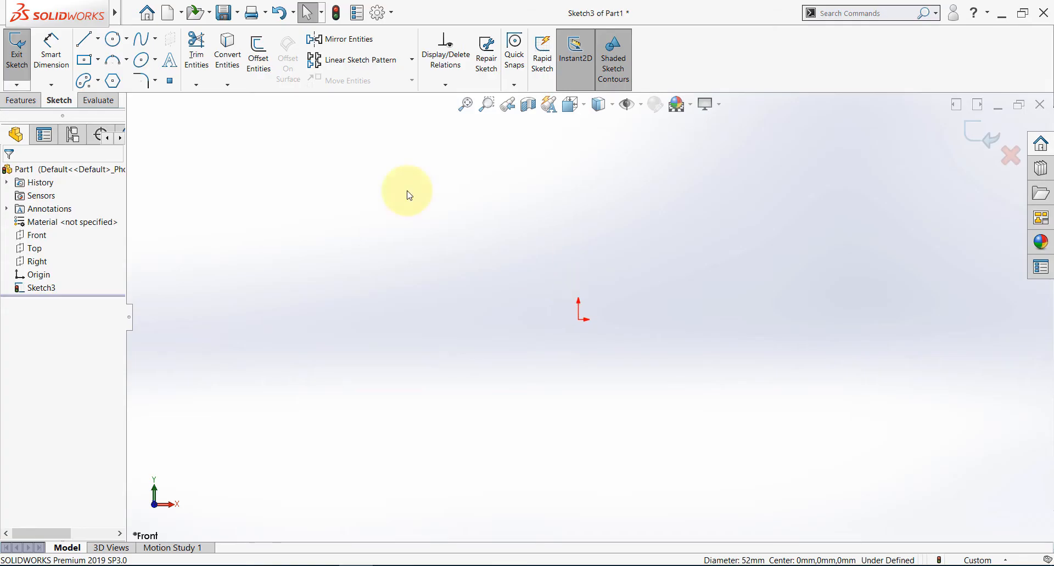
click(579, 320)
click(578, 251)
Step: Dimension the circle's diameter and set it to 28 mm
click(51, 52)
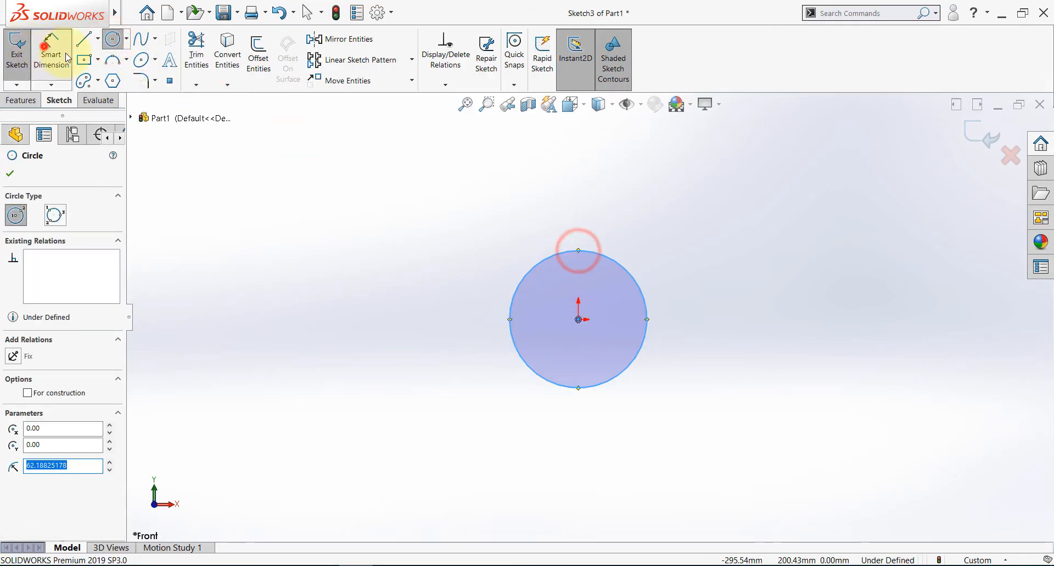
click(529, 273)
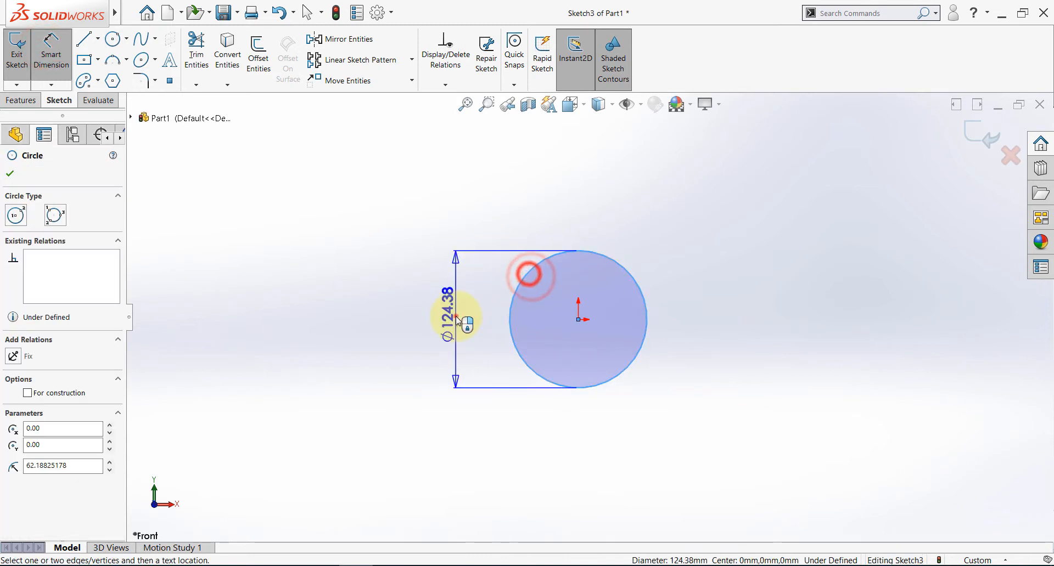
click(453, 320)
text(28)
key(Return)
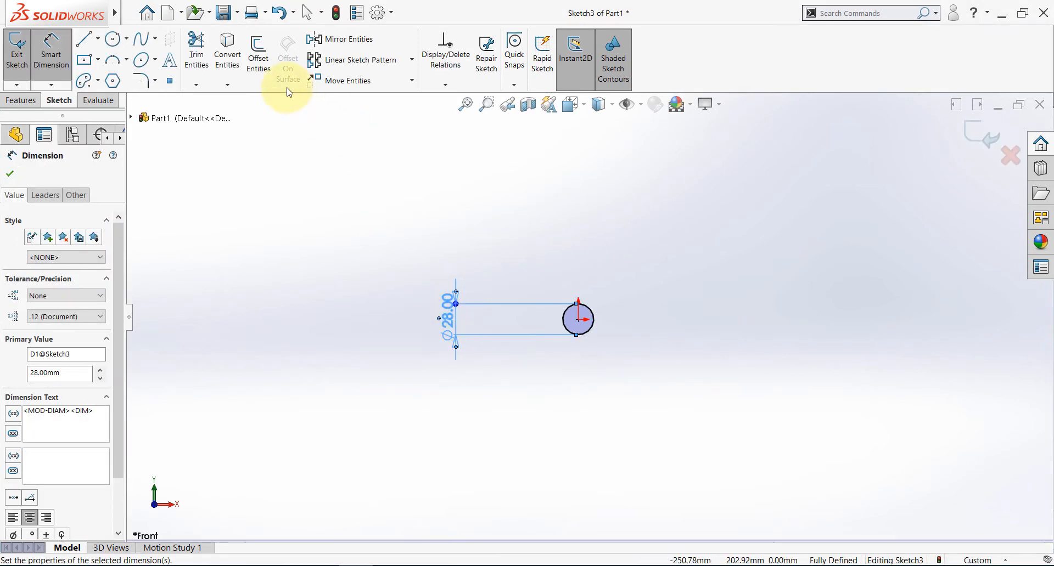
Step: Move the 28 mm diameter dimension closer to the circle and fit the sketch in view
click(466, 105)
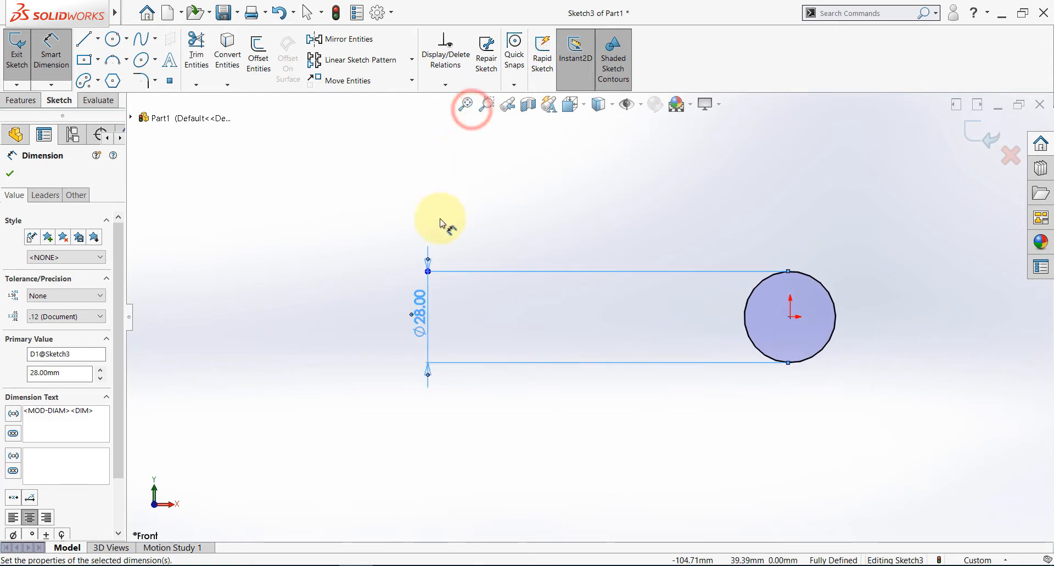
key(Escape)
drag(424, 308, 646, 329)
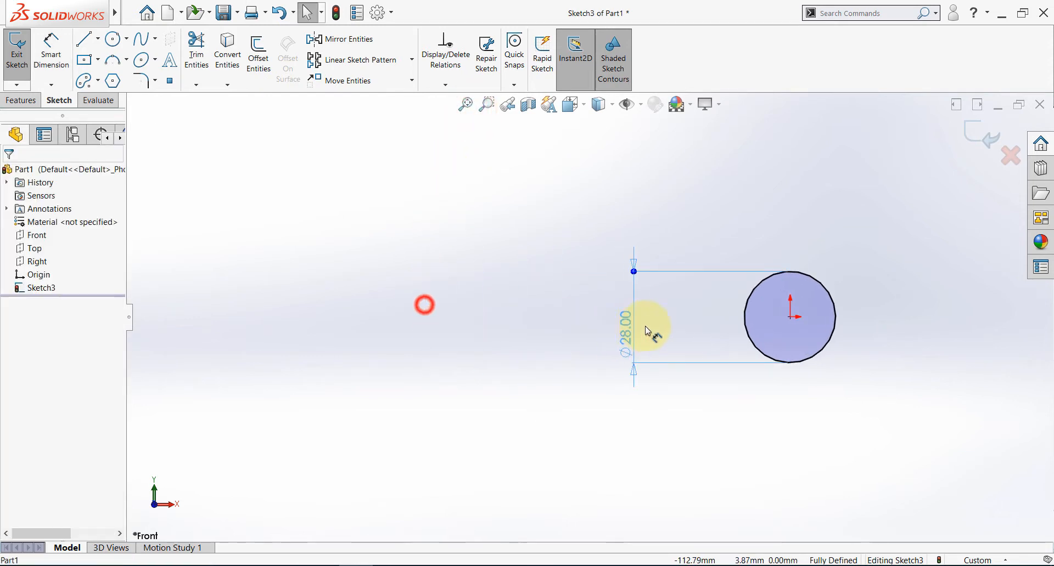
click(466, 105)
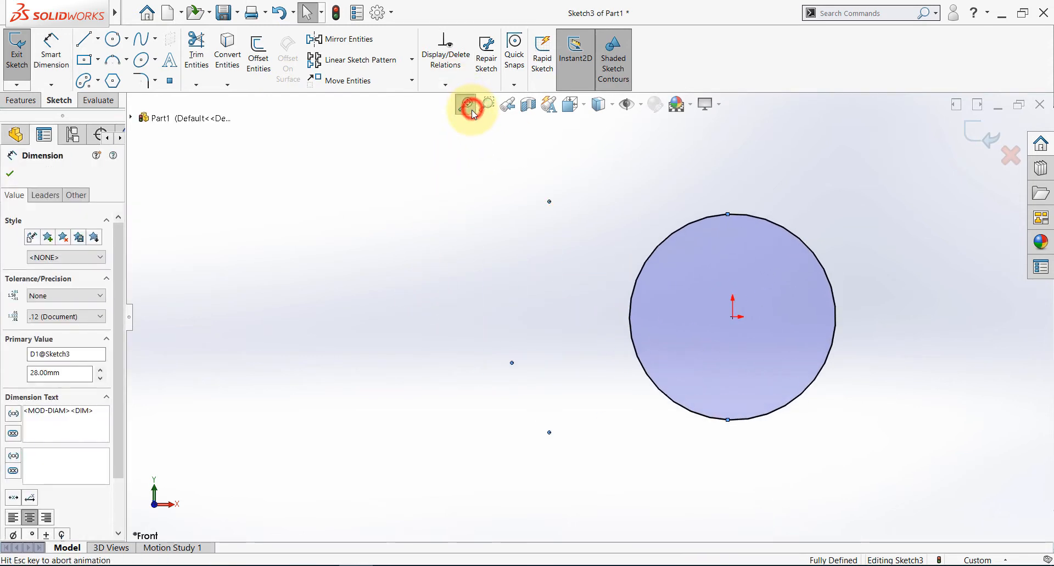
Step: Offset the 28 mm circle outward by 6 mm with dimensions added
click(276, 68)
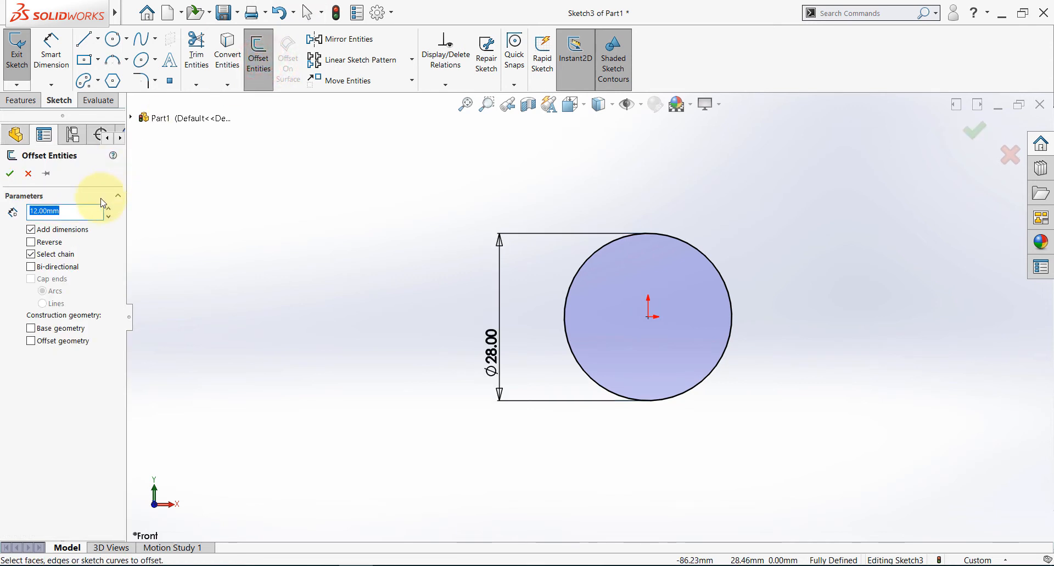
click(671, 239)
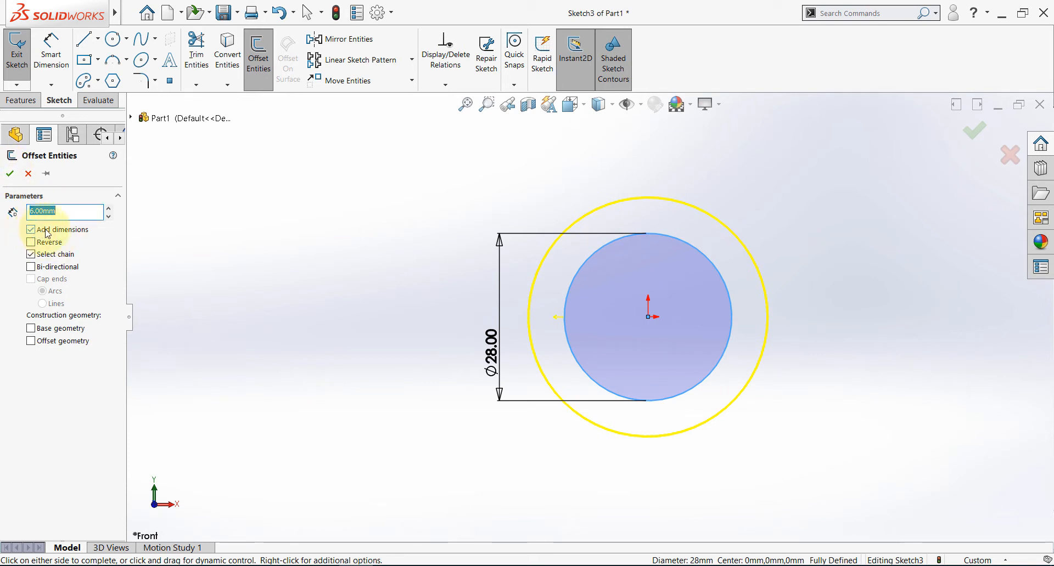
click(9, 174)
Step: Rearrange the 6 mm offset and 28 mm diameter dimensions so both stand clear beside the circles
click(278, 272)
drag(635, 443, 364, 336)
click(340, 365)
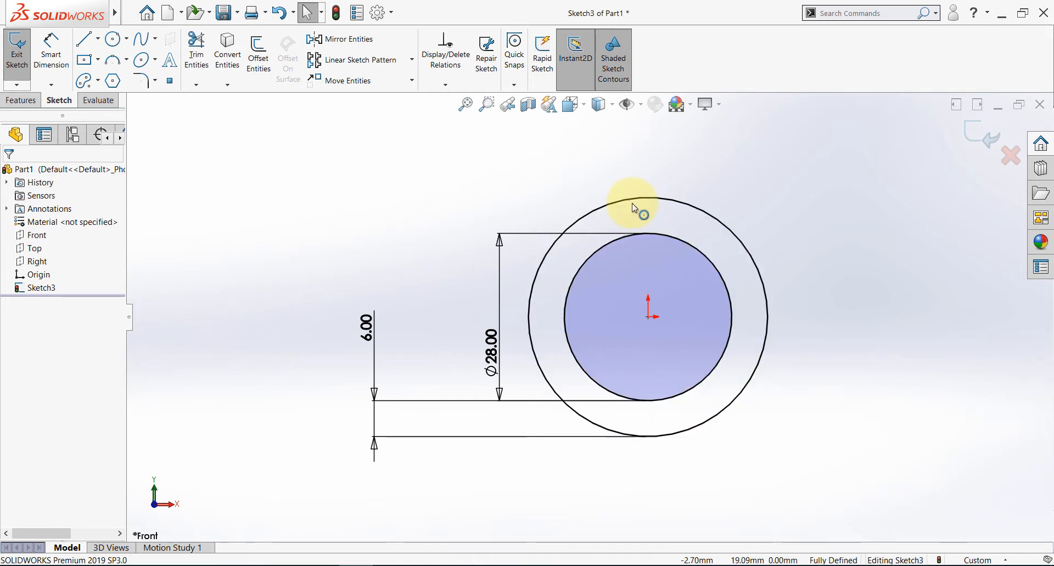
drag(497, 366, 454, 321)
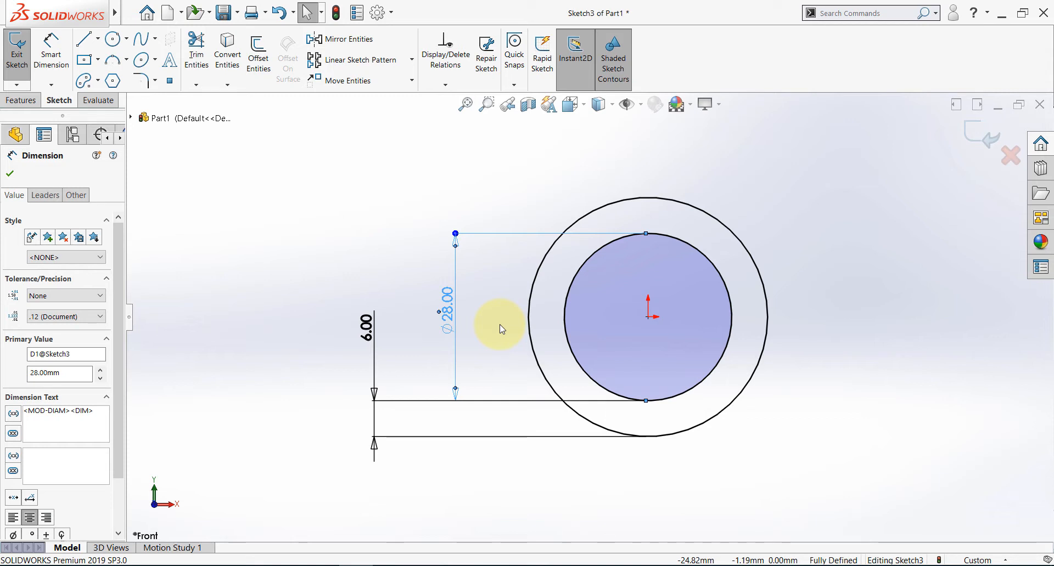
drag(370, 329, 366, 354)
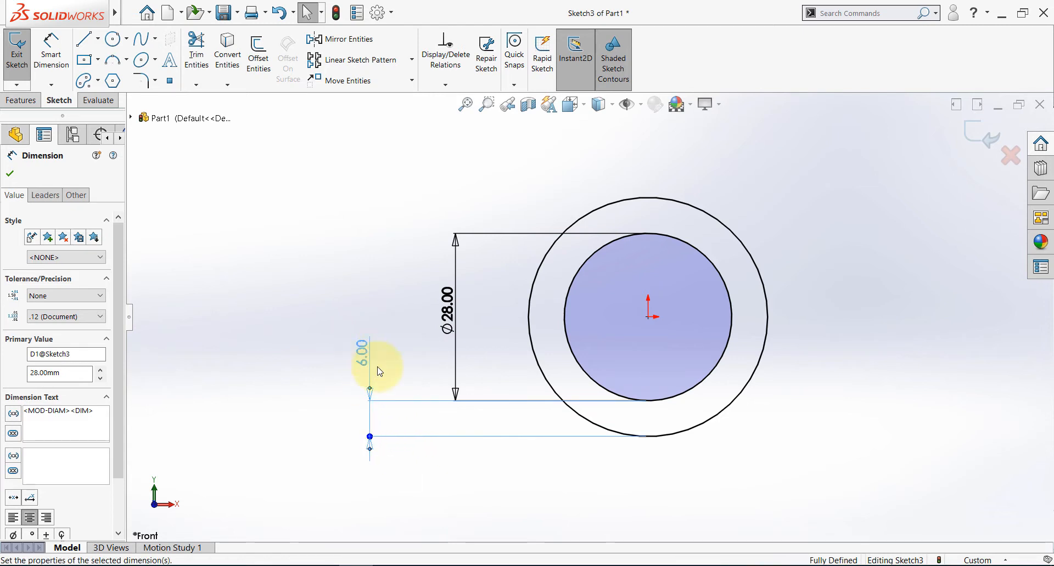
click(438, 465)
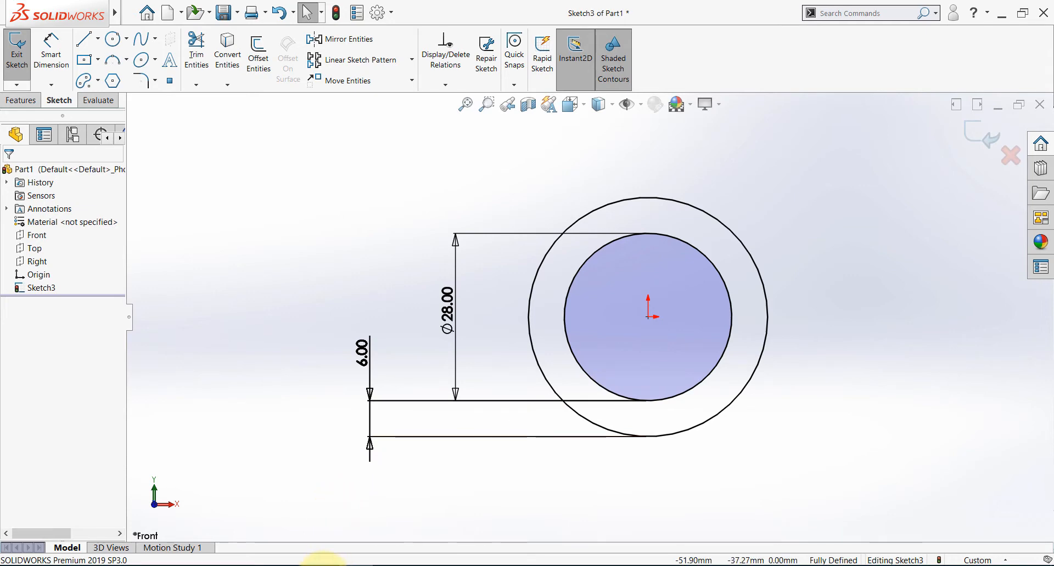
Step: Check the hole callout on the reference drawing in Photos and sketch a circle about 22 mm in diameter above the concentric circles in SOLIDWORKS
click(322, 562)
double_click(485, 246)
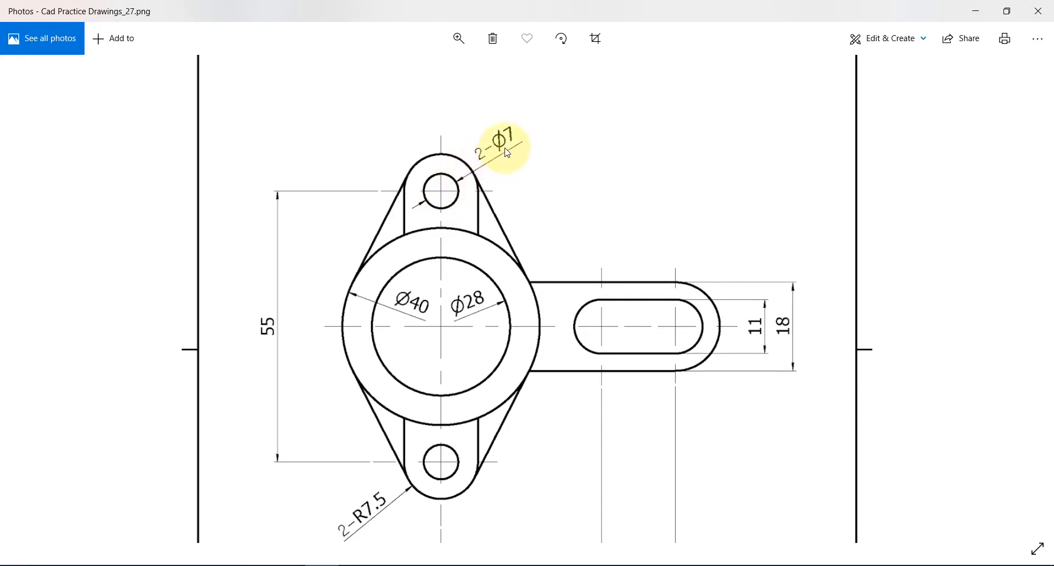
click(330, 562)
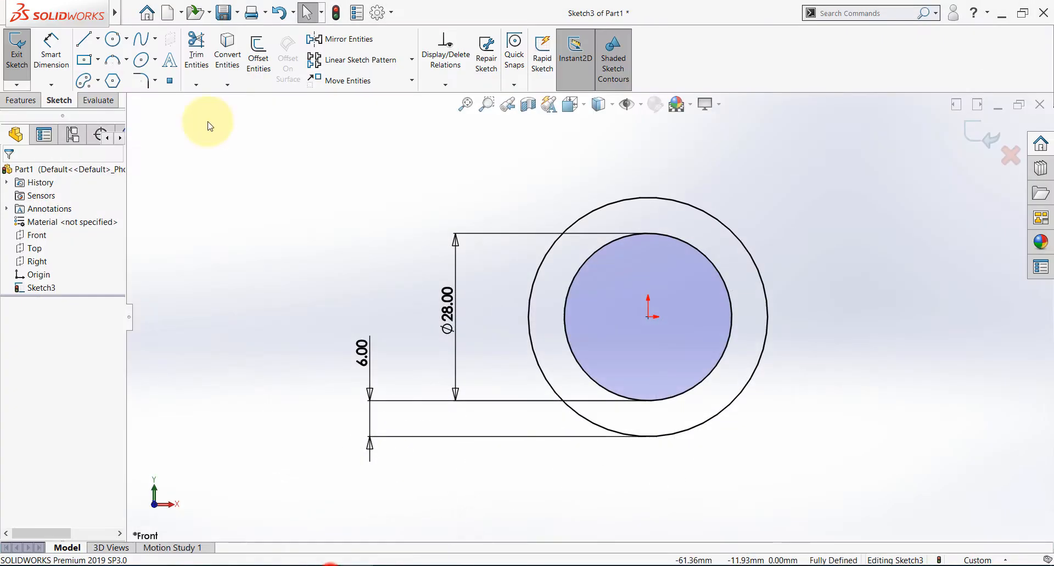
click(112, 38)
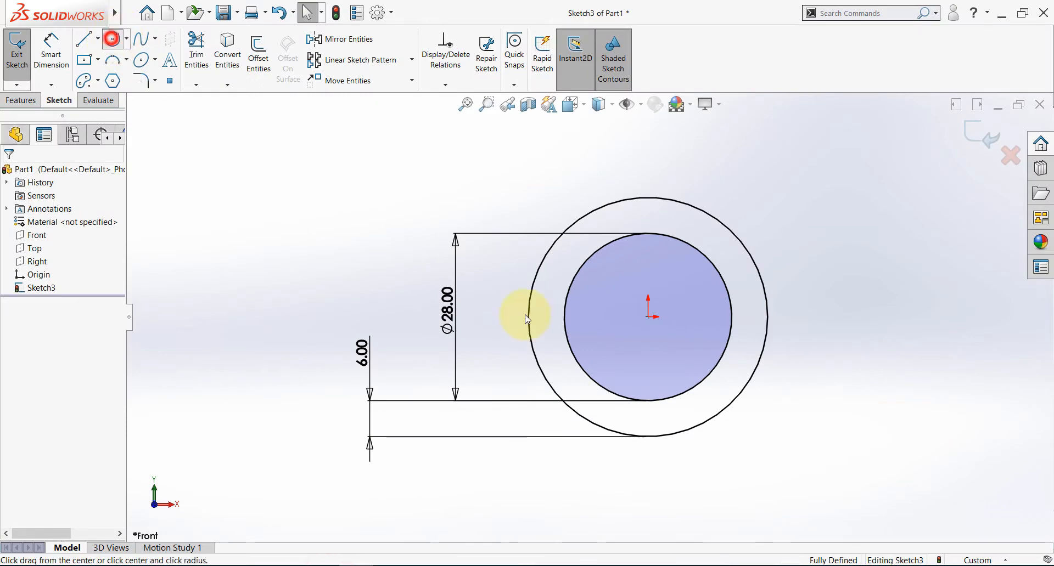
click(613, 180)
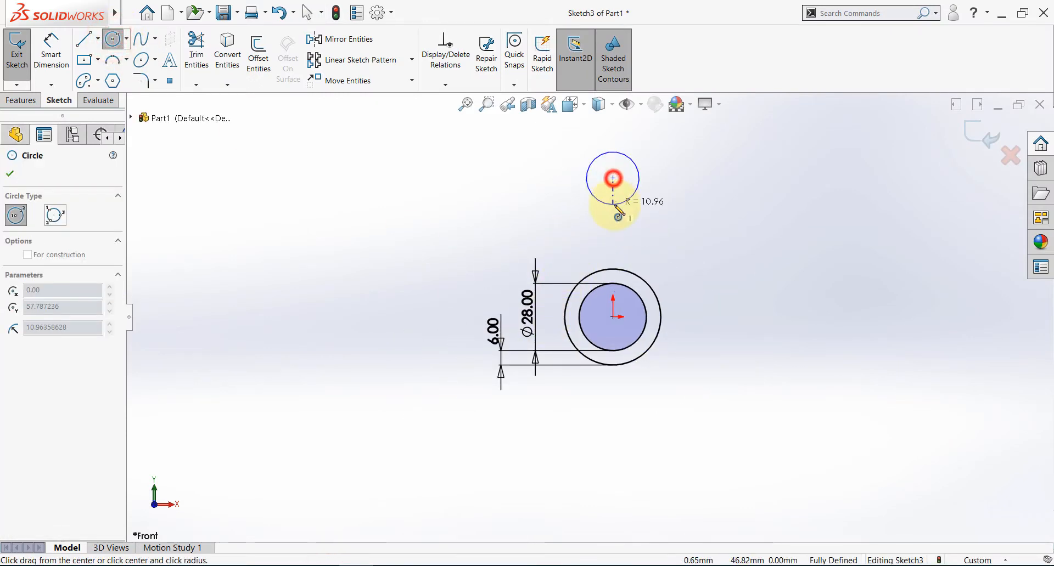
click(617, 200)
key(Escape)
Step: Add a vertical relation between the upper circle's centre and the origin
drag(613, 180, 634, 180)
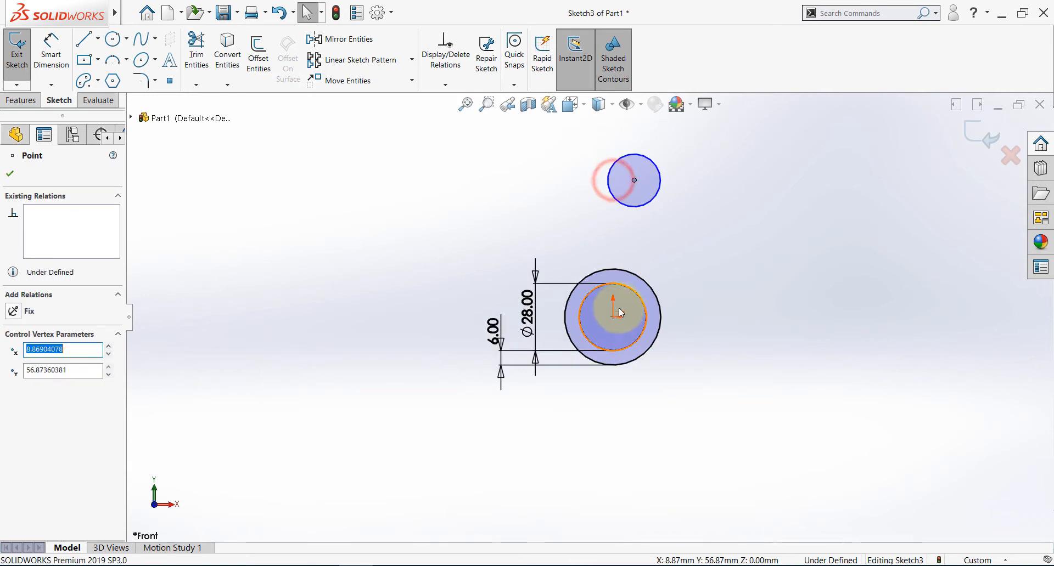
ctrl+click(613, 323)
click(662, 269)
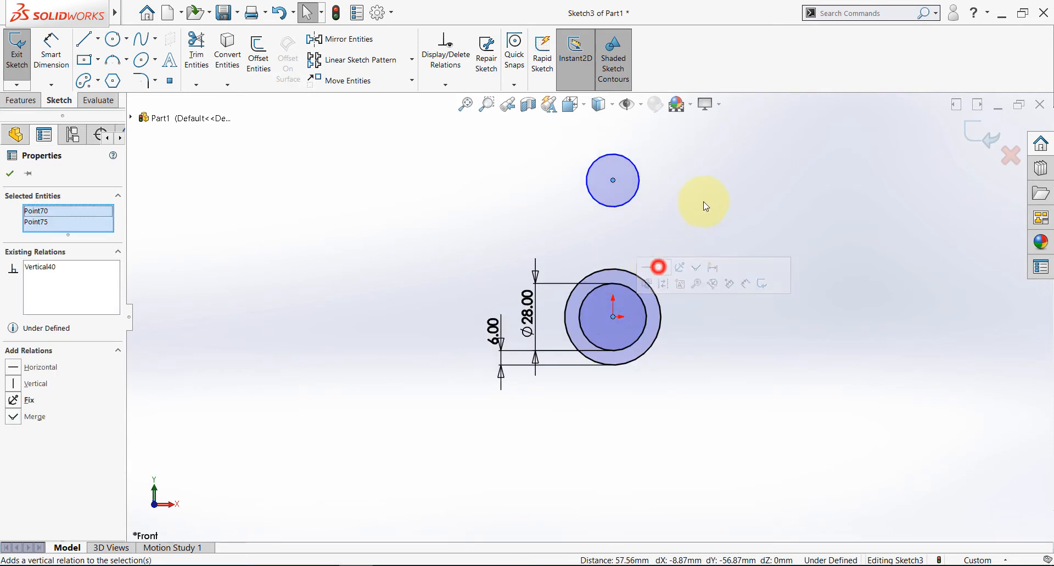
click(700, 200)
Step: Dimension the distance from the origin to the upper circle's centre and set it to 27.5 mm
click(39, 42)
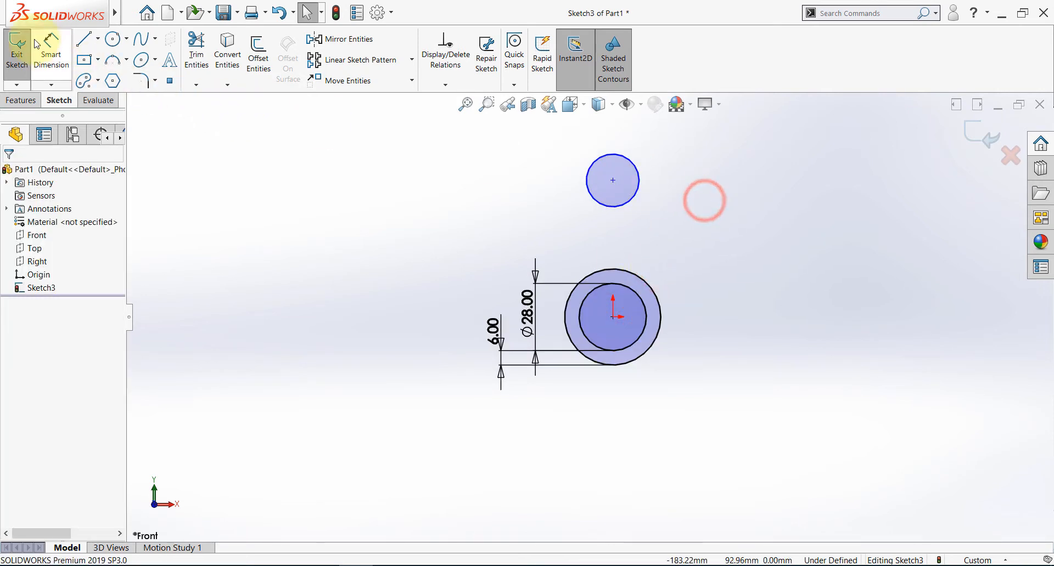
click(613, 318)
click(613, 181)
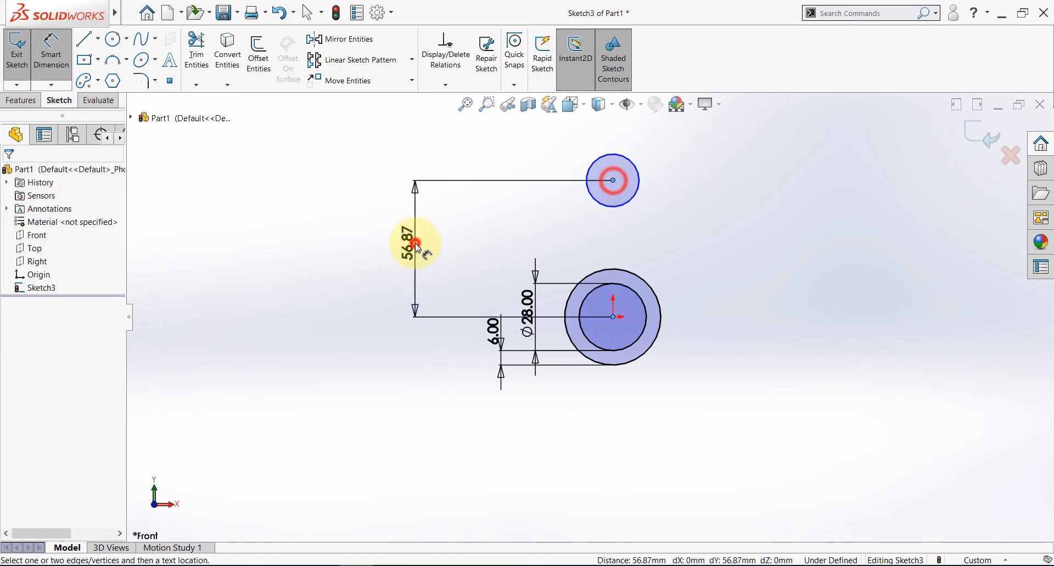
click(417, 243)
key(Return)
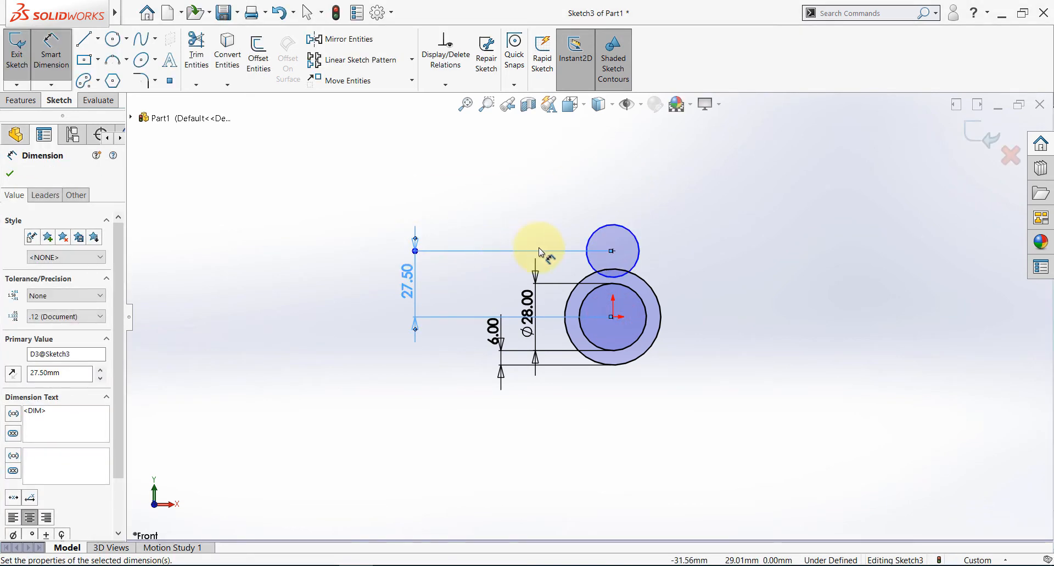
Step: Consult the reference drawing in Photos and set the upper circle's diameter to 7 mm in SOLIDWORKS
scroll(614, 264, down, 5)
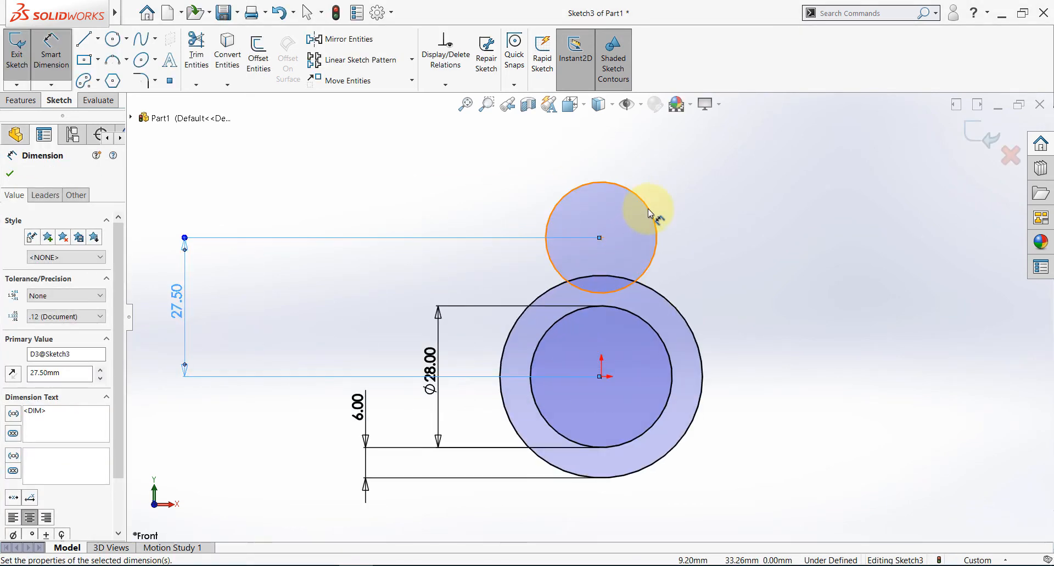
click(323, 565)
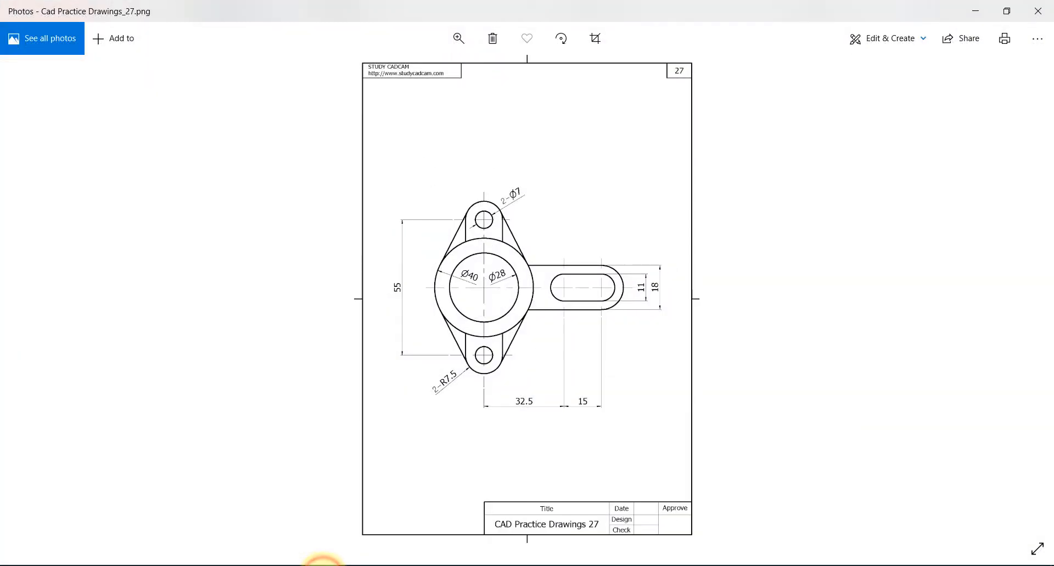
click(323, 565)
click(655, 266)
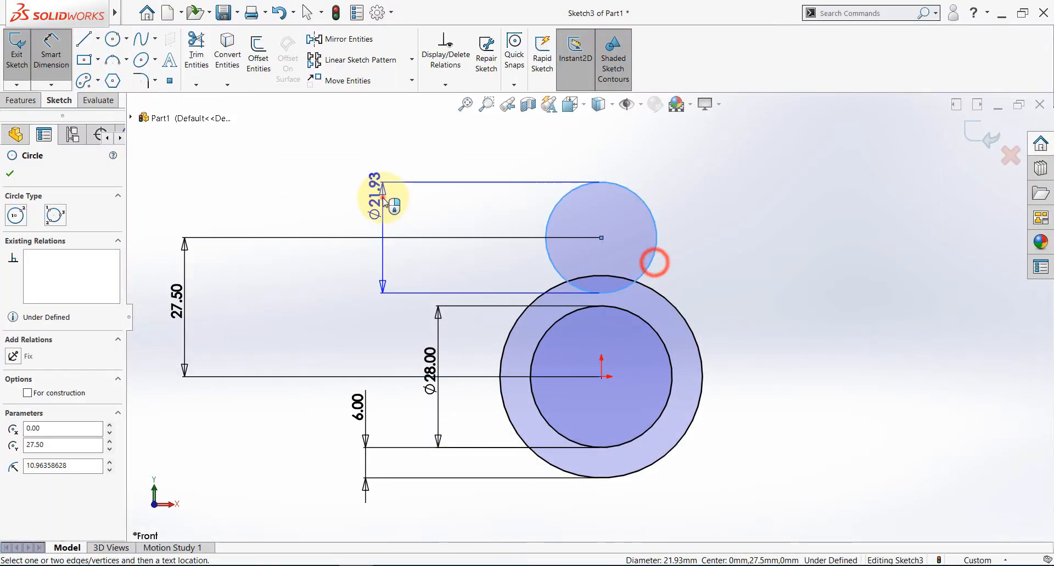
click(383, 192)
text(7)
key(Return)
key(Escape)
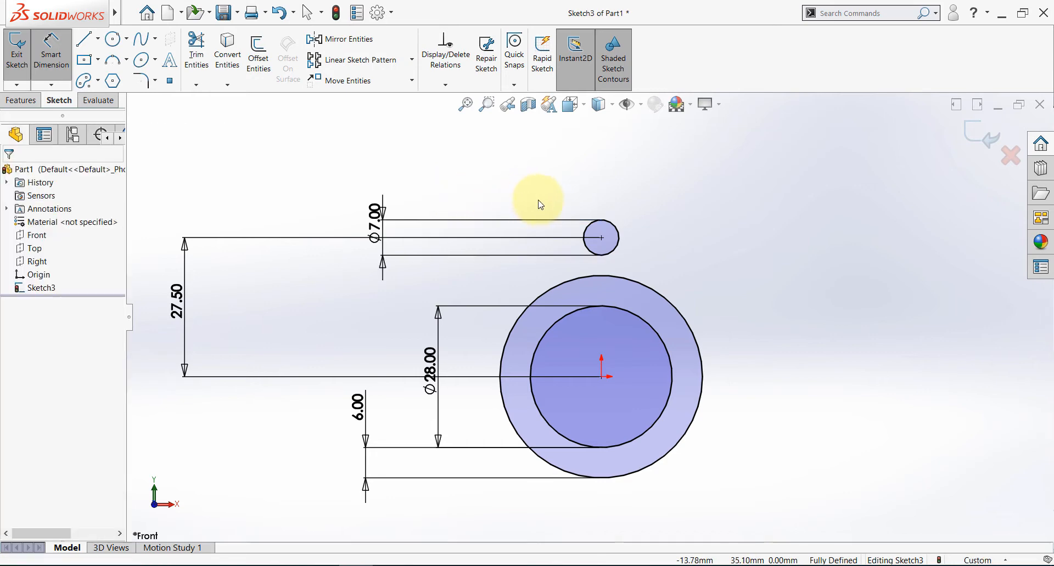
Step: Check the lug radius on the reference drawing in Photos and sketch a circle about 3.8 mm in diameter concentric with the 7 mm circle
scroll(652, 418, up, 3)
scroll(653, 423, down, 1)
scroll(653, 422, up, 1)
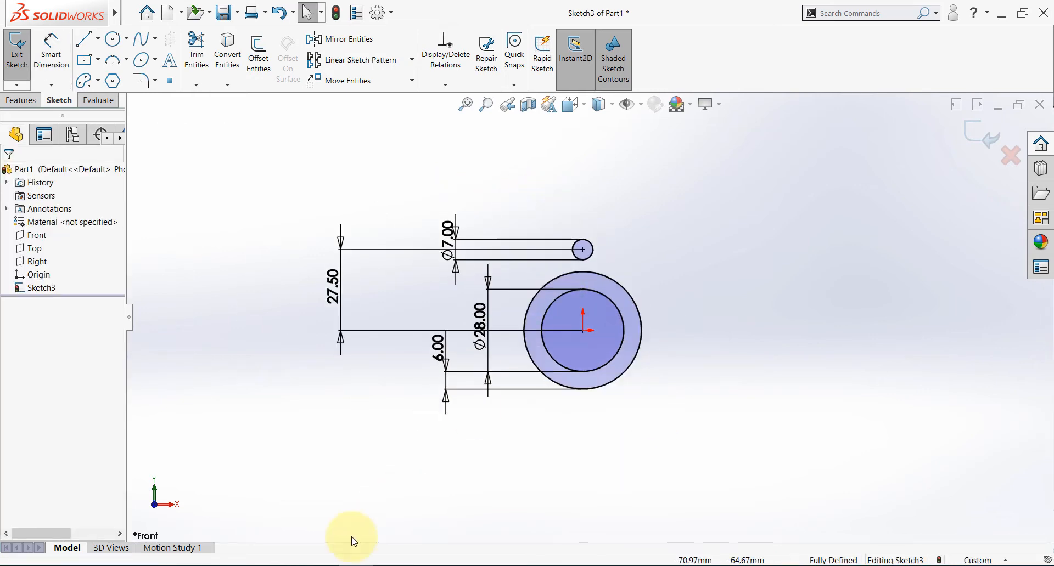
click(324, 564)
double_click(481, 202)
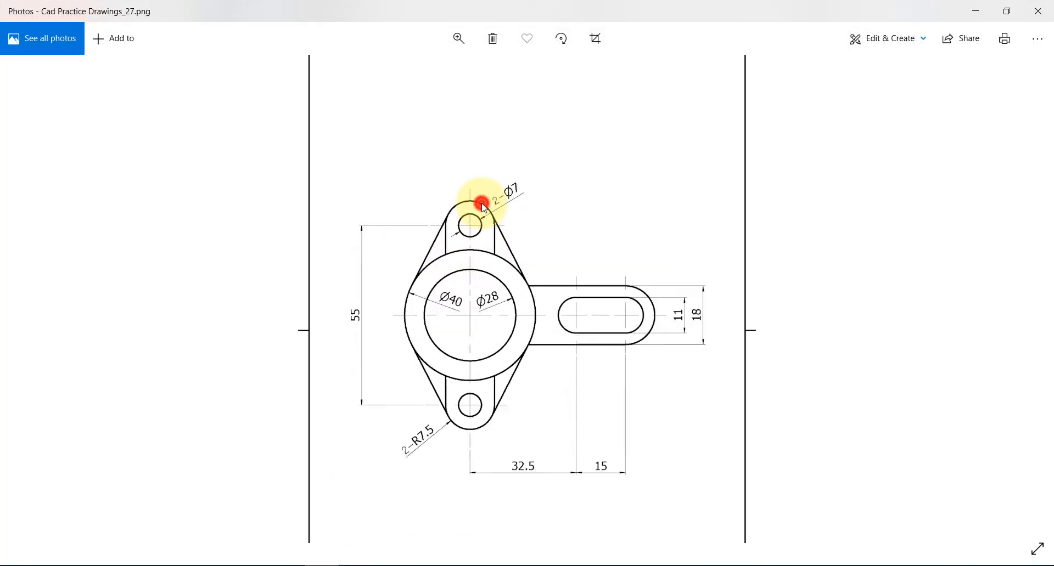
drag(431, 422, 453, 295)
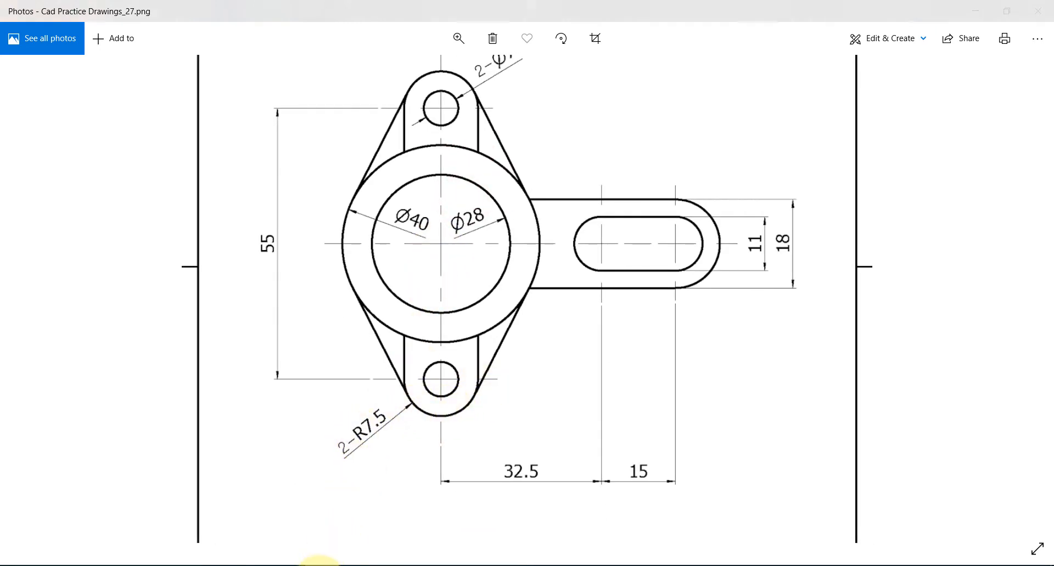
click(319, 565)
click(114, 40)
scroll(565, 224, down, 5)
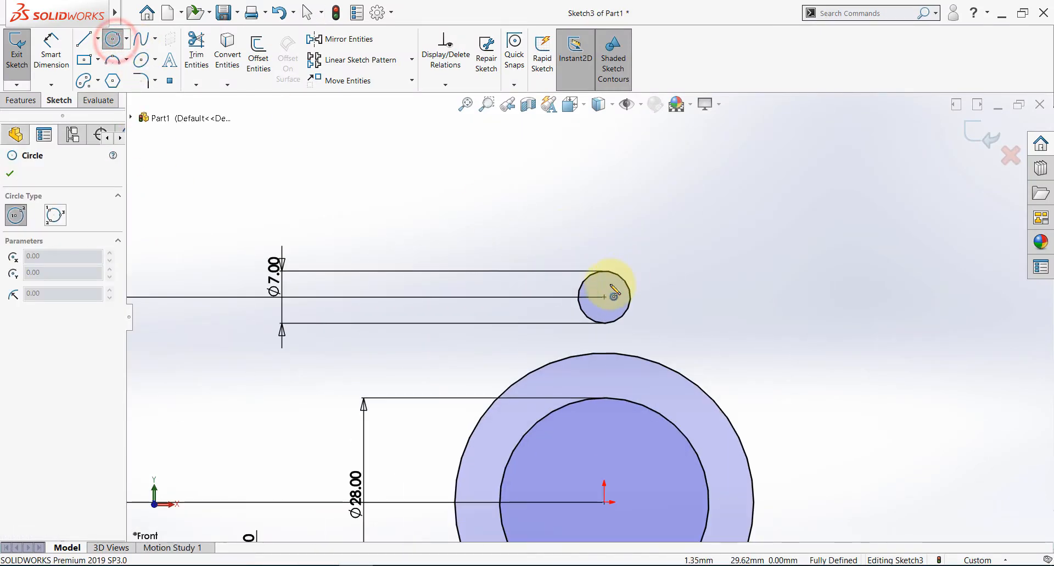
drag(605, 297, 608, 284)
click(618, 242)
key(Escape)
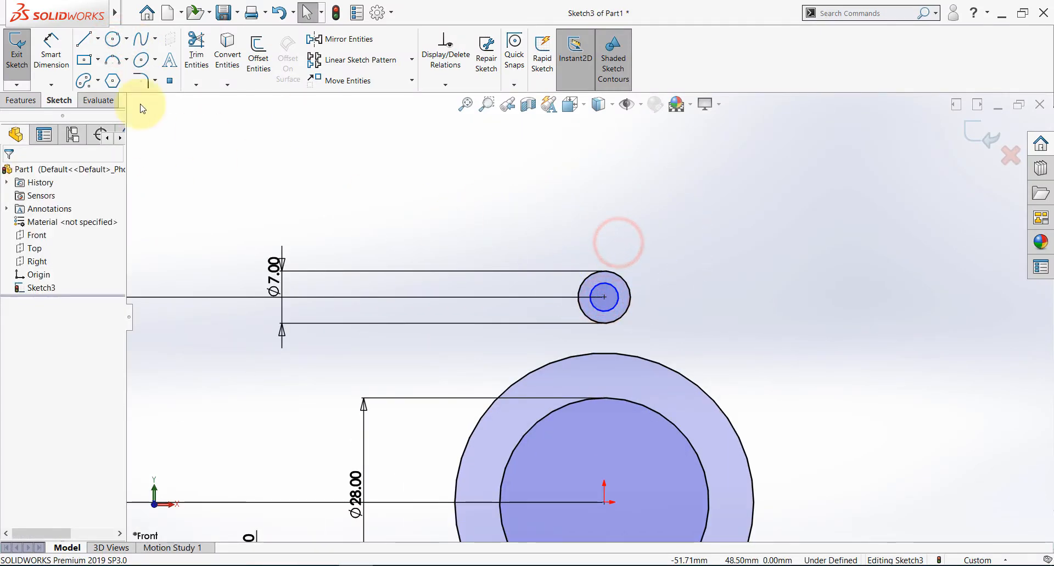
Step: Dimension the new circle around the upper hole's centre and set its diameter to 15 mm
click(49, 47)
click(611, 284)
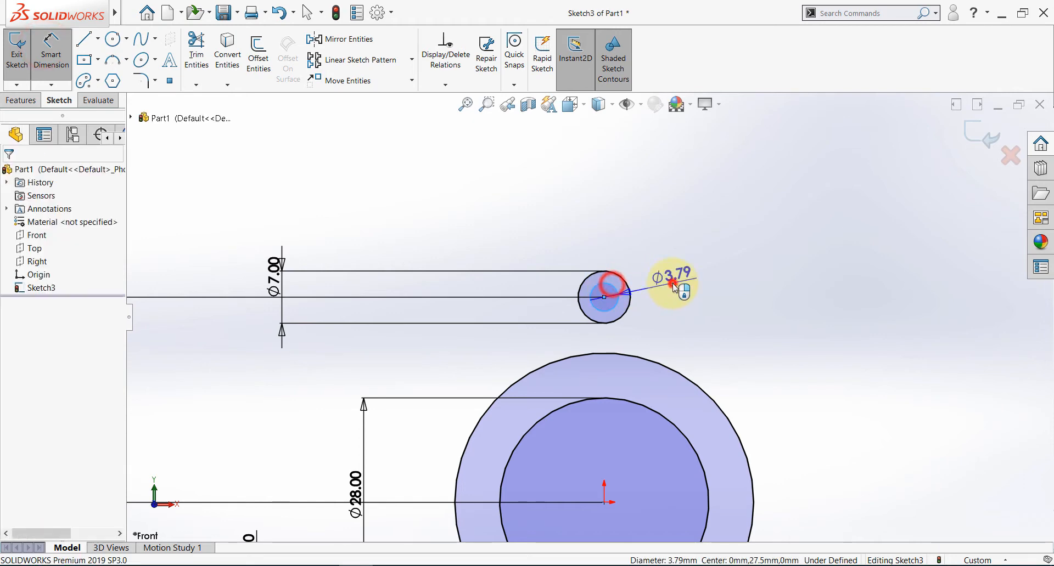
click(672, 284)
text(15)
key(Return)
key(Escape)
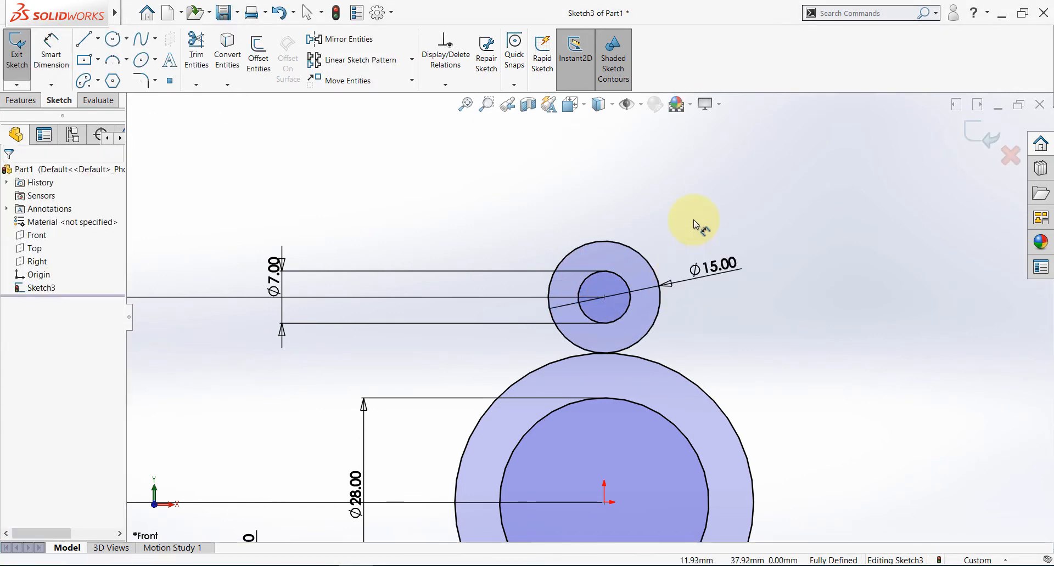
Step: Check the lug's sides on the reference drawing in Photos and sketch a slanted tangent line from the 15 mm circle's left side to the large outer circle in SOLIDWORKS
scroll(604, 329, up, 3)
click(328, 563)
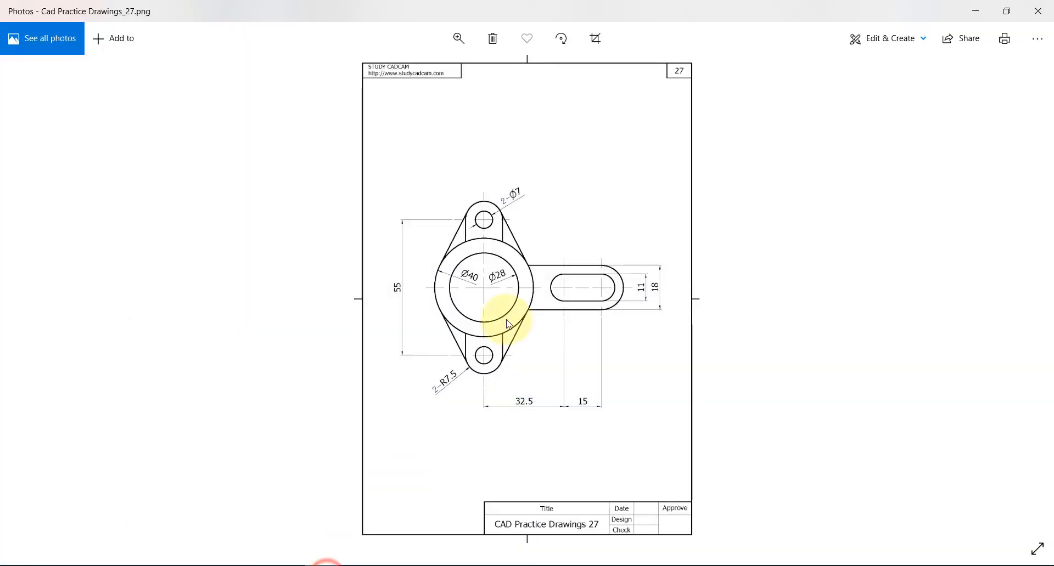
double_click(497, 225)
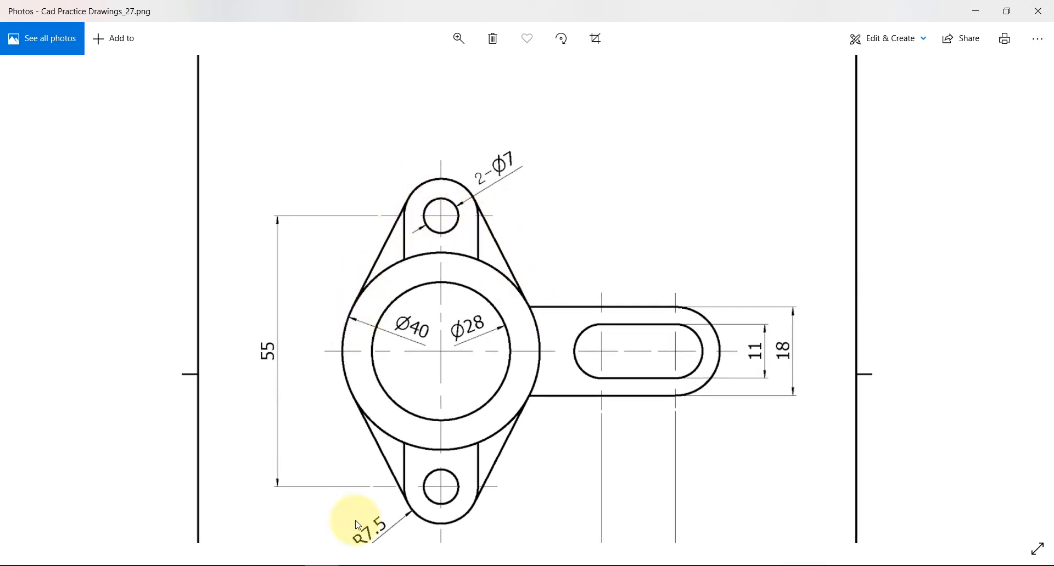
click(318, 563)
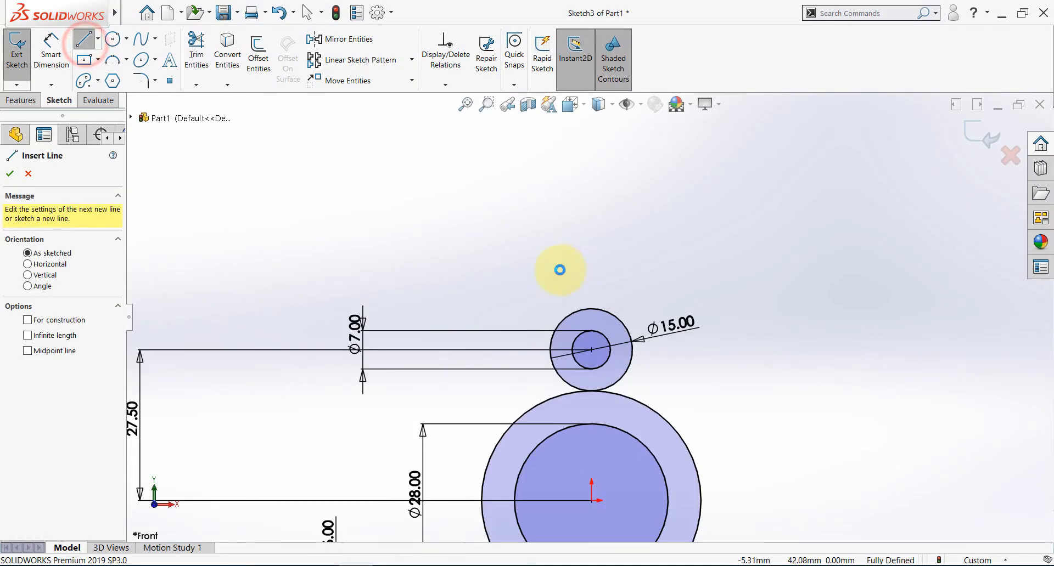
click(86, 38)
scroll(571, 341, down, 5)
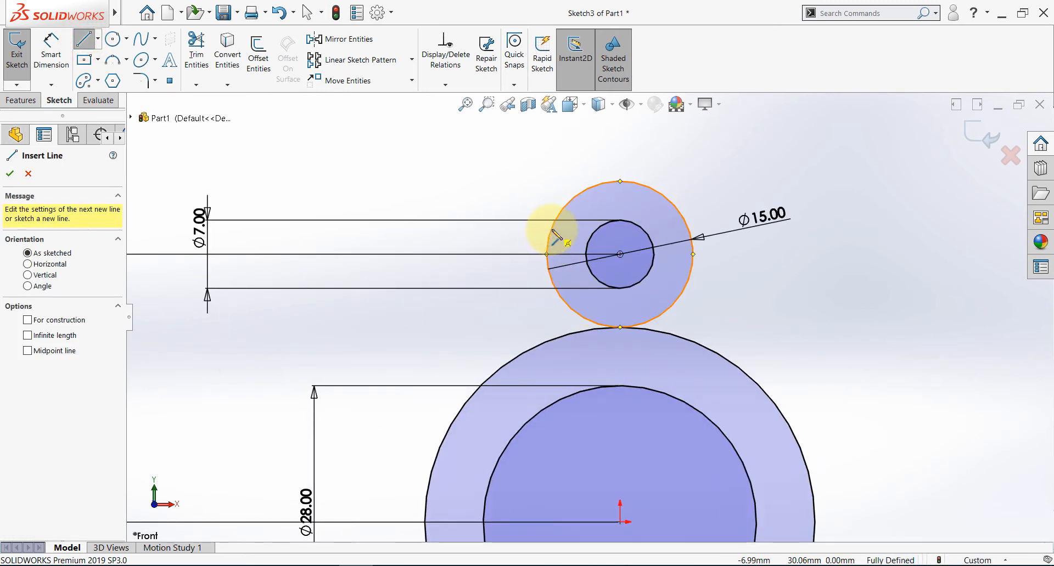
click(552, 230)
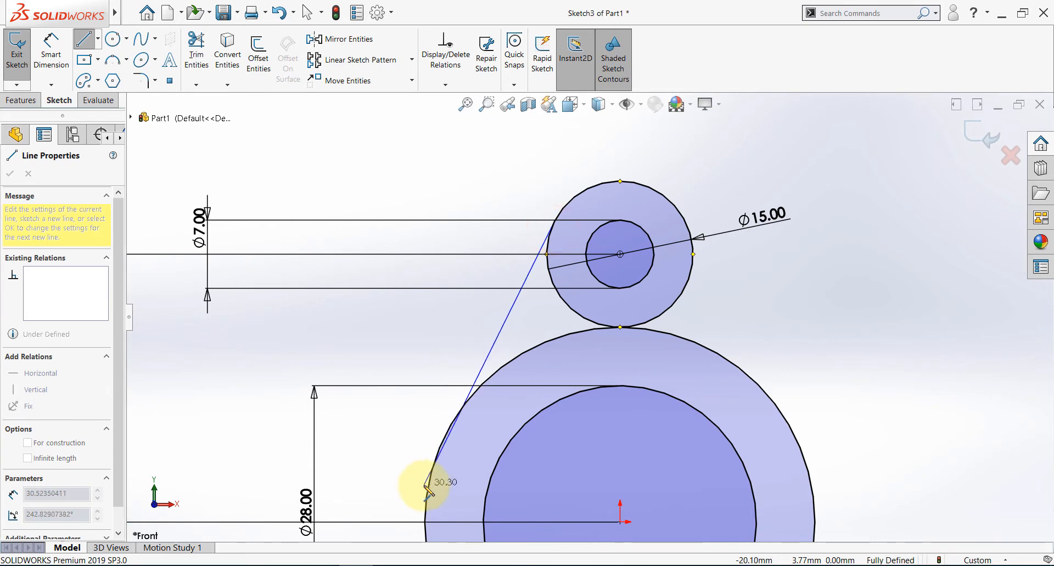
click(446, 434)
key(Escape)
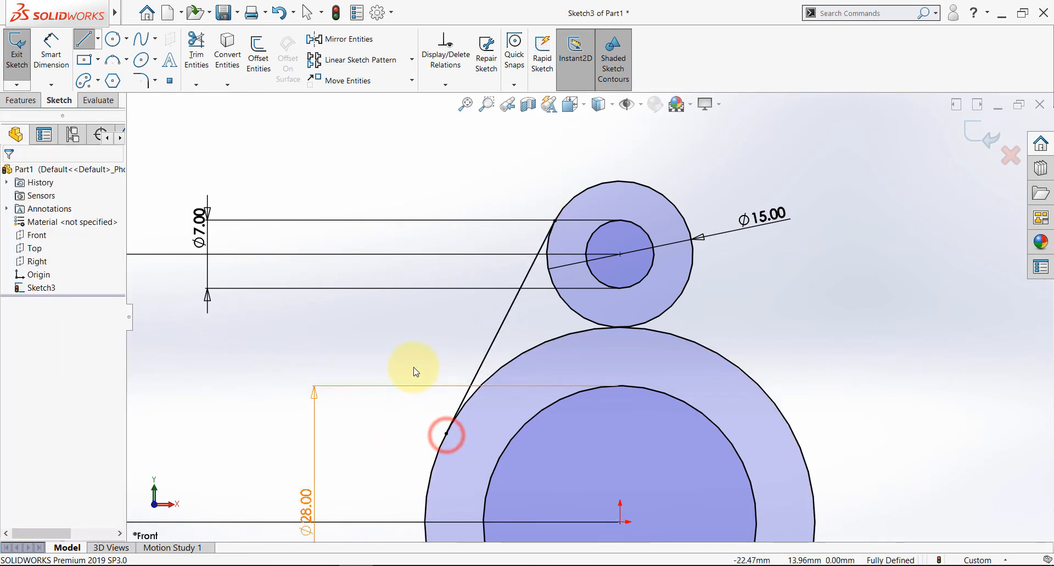
Step: Recheck the lug on the reference drawing in Photos and sketch a vertical line from the 15 mm circle's left quadrant down to the large outer circle in SOLIDWORKS
click(555, 222)
click(511, 180)
scroll(555, 294, up, 3)
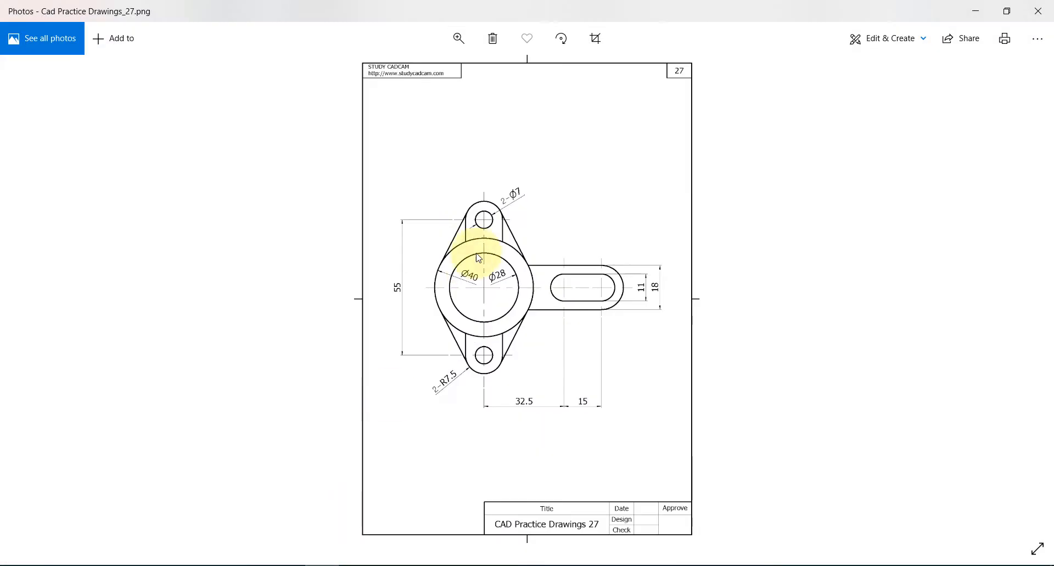
click(501, 185)
double_click(490, 246)
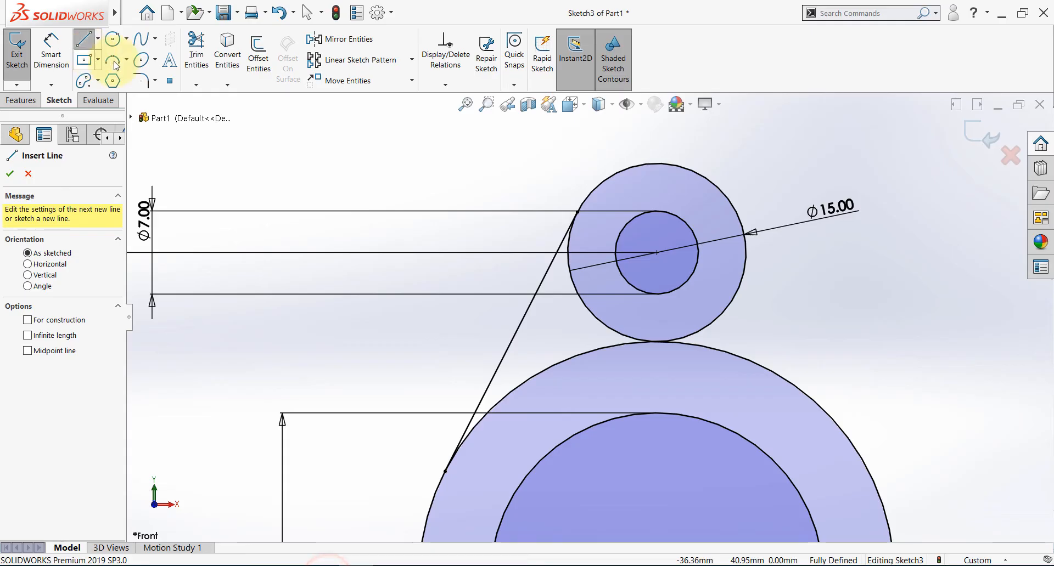
key(Escape)
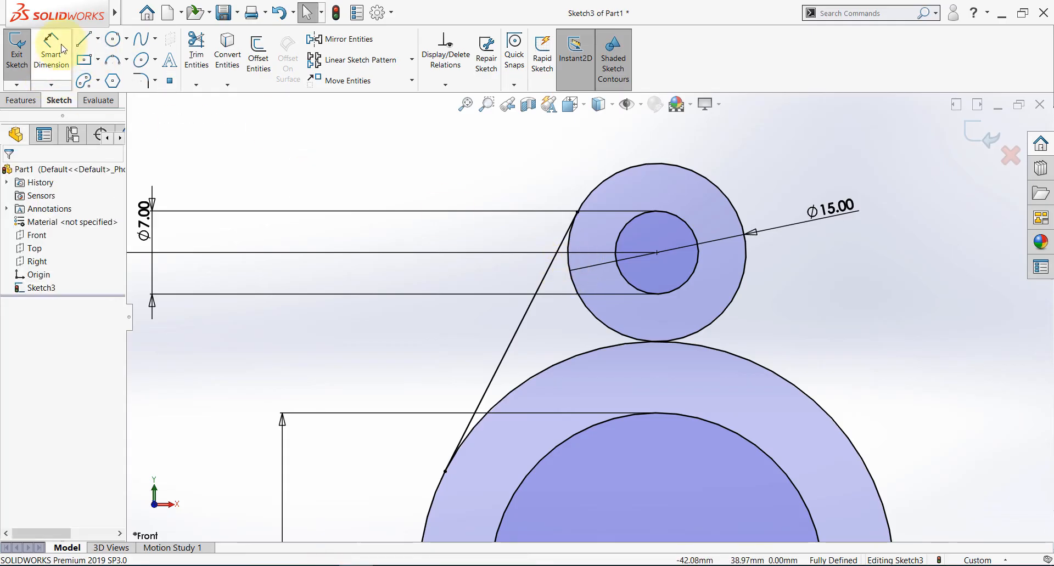
click(82, 39)
scroll(570, 260, down, 4)
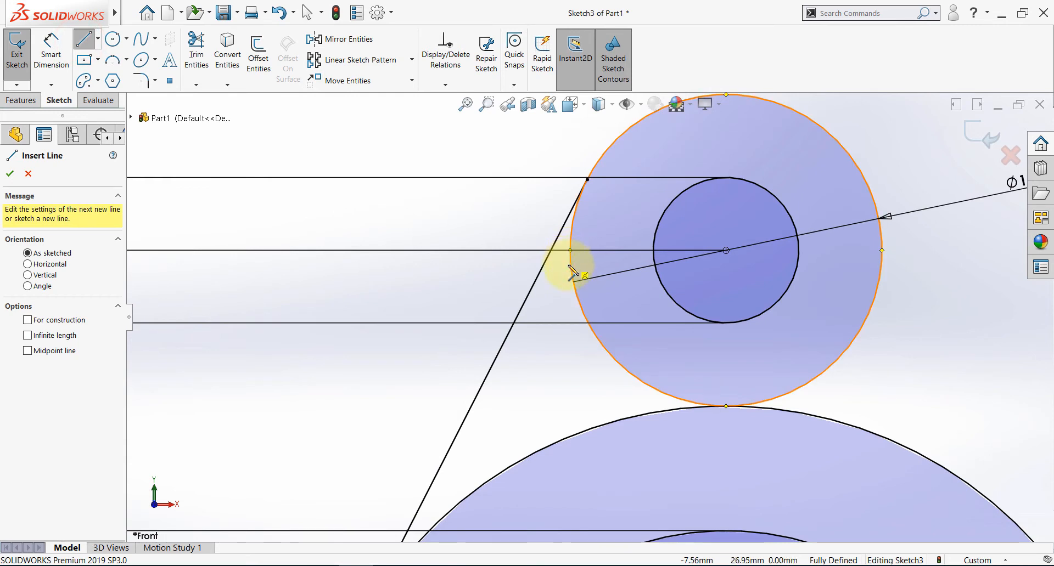
click(570, 251)
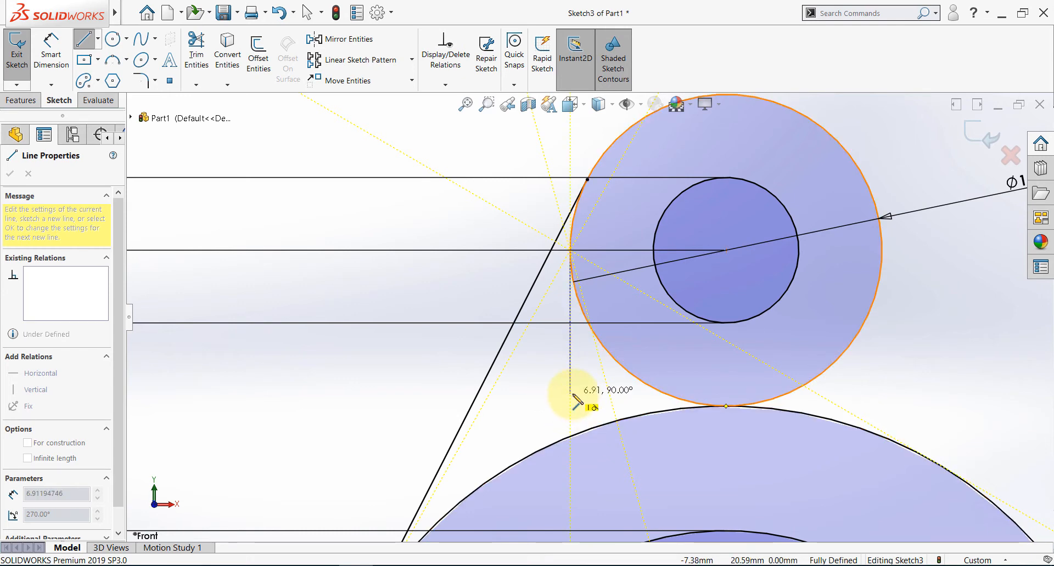
click(571, 438)
key(Escape)
Step: Draw a vertical centerline from the origin up to the top of the 28 mm circle
scroll(542, 409, up, 2)
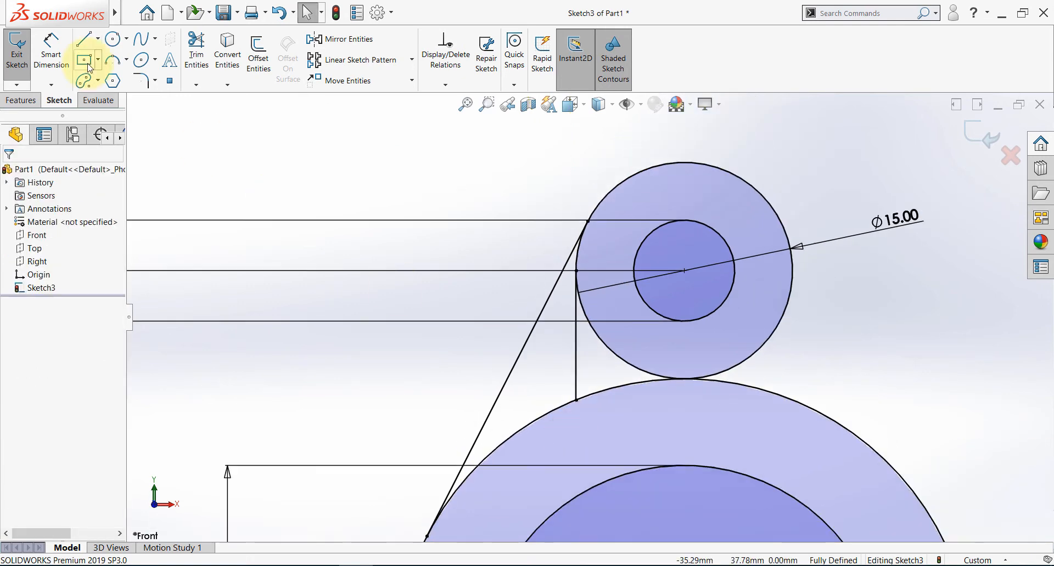
scroll(668, 323, up, 3)
scroll(668, 323, up, 3)
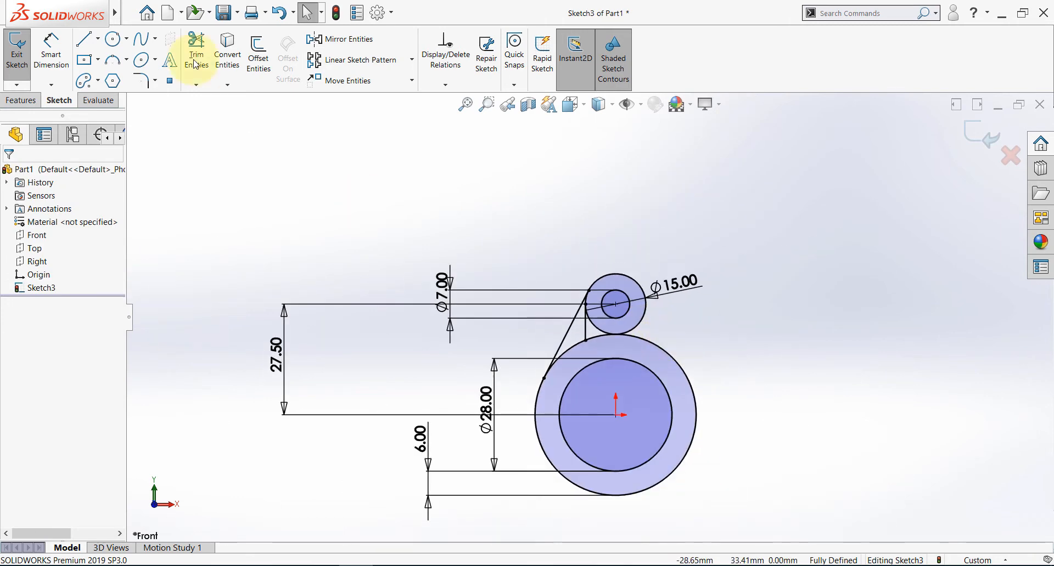
click(98, 38)
click(96, 71)
scroll(601, 354, down, 2)
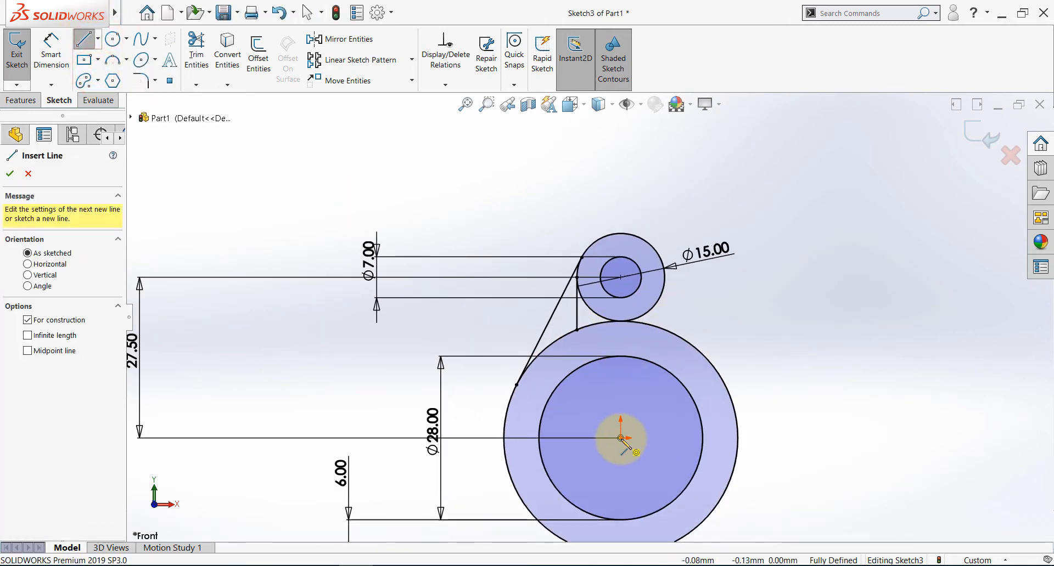
click(621, 438)
click(620, 357)
key(Escape)
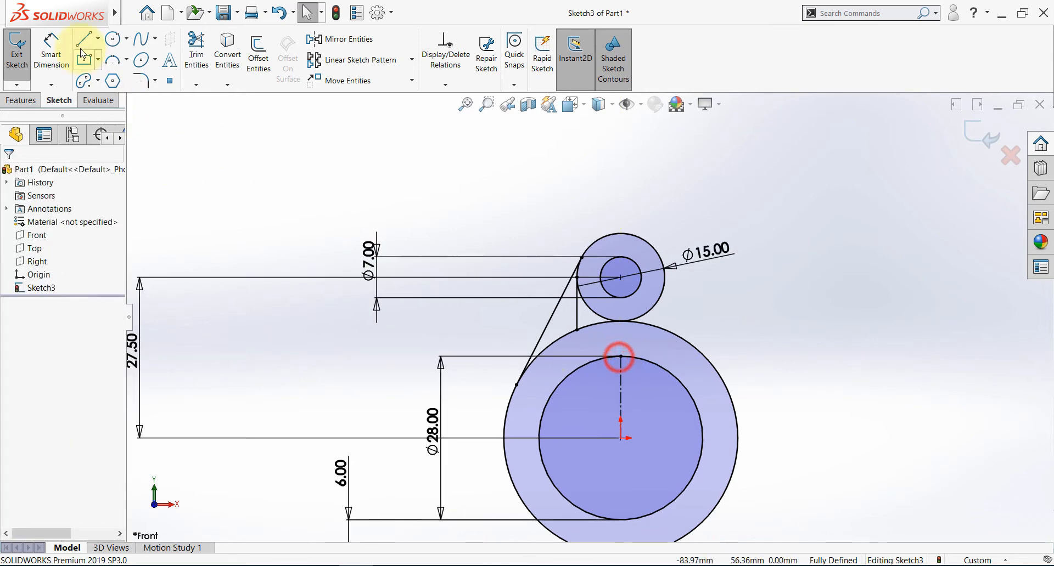
Step: Draw a horizontal centerline from the origin to the right quadrant of the 28 mm circle
click(97, 38)
click(97, 70)
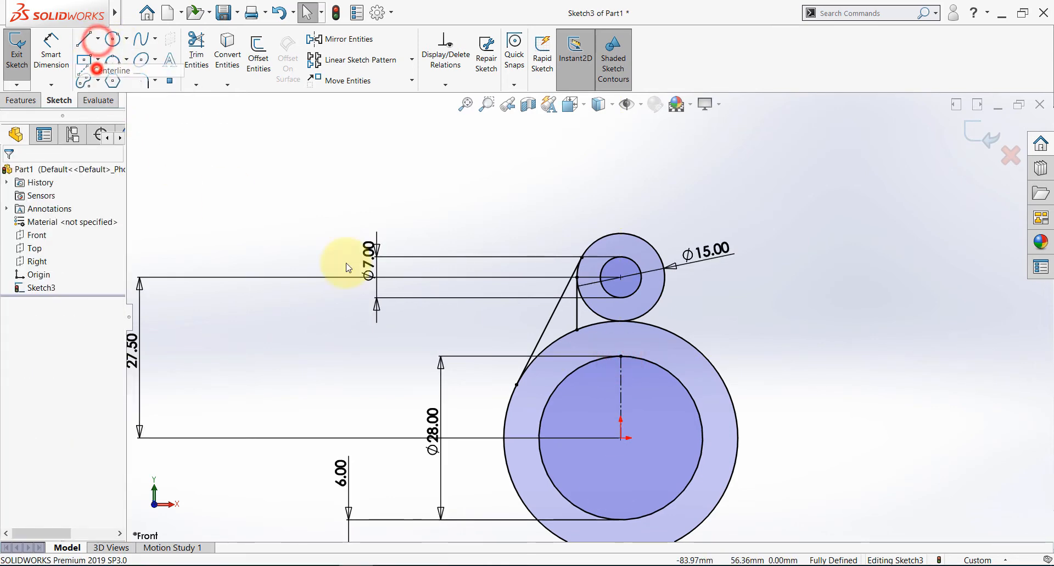
click(621, 438)
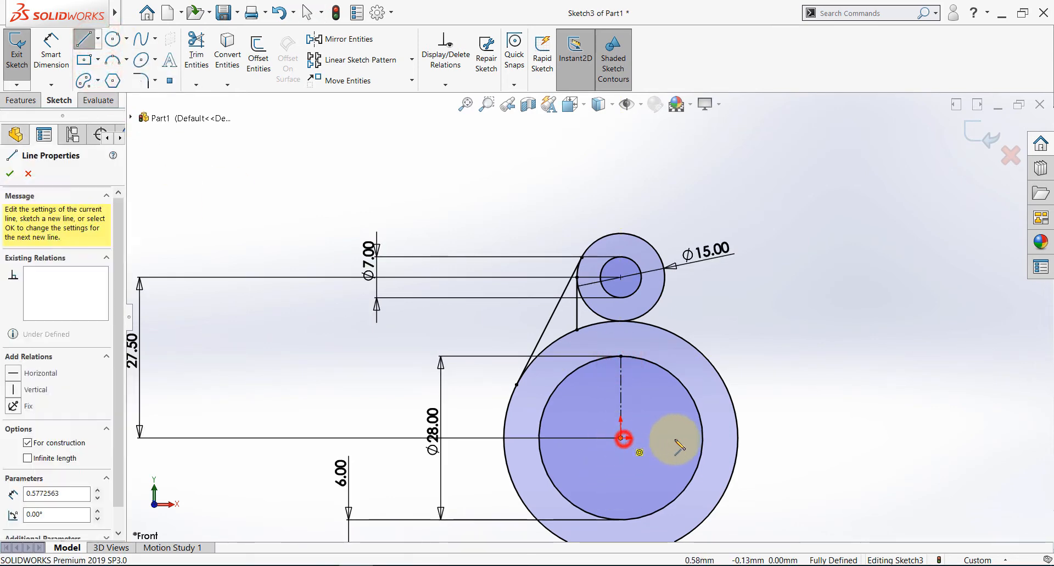
click(703, 438)
key(Escape)
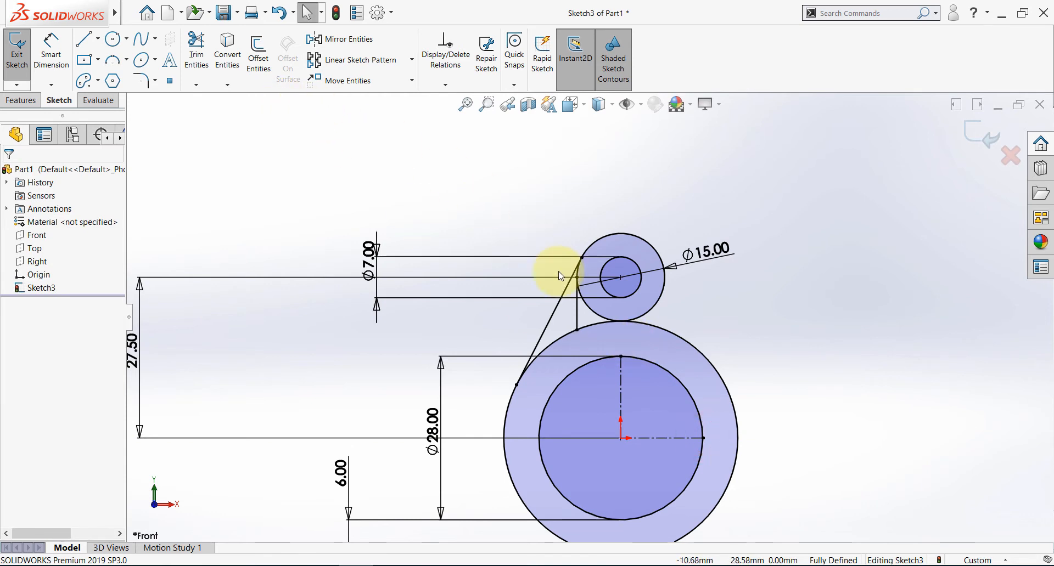
Step: Mirror the lug's slanted and vertical side lines about the vertical centerline
scroll(593, 275, down, 2)
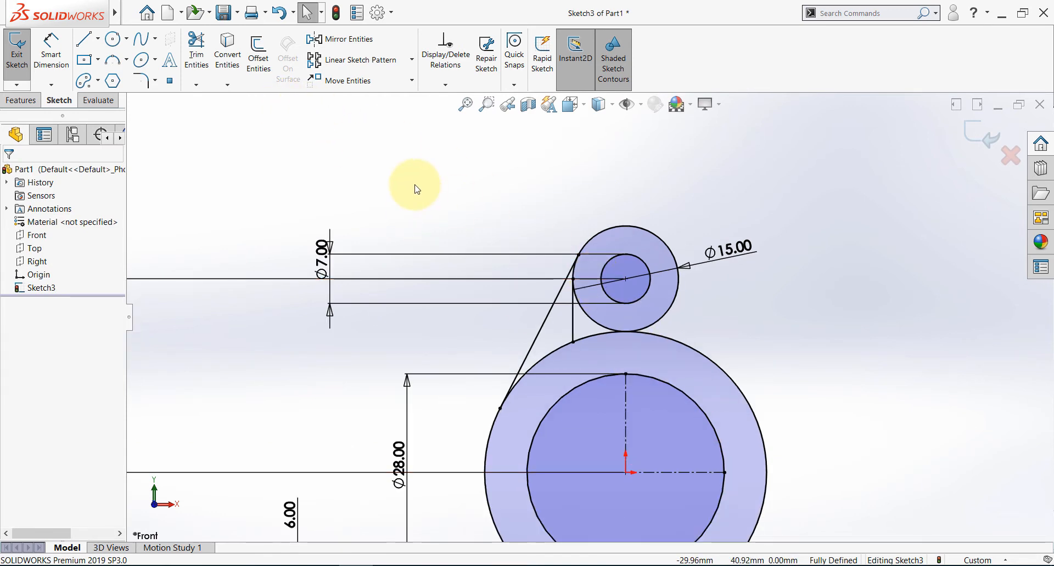
click(330, 38)
click(574, 318)
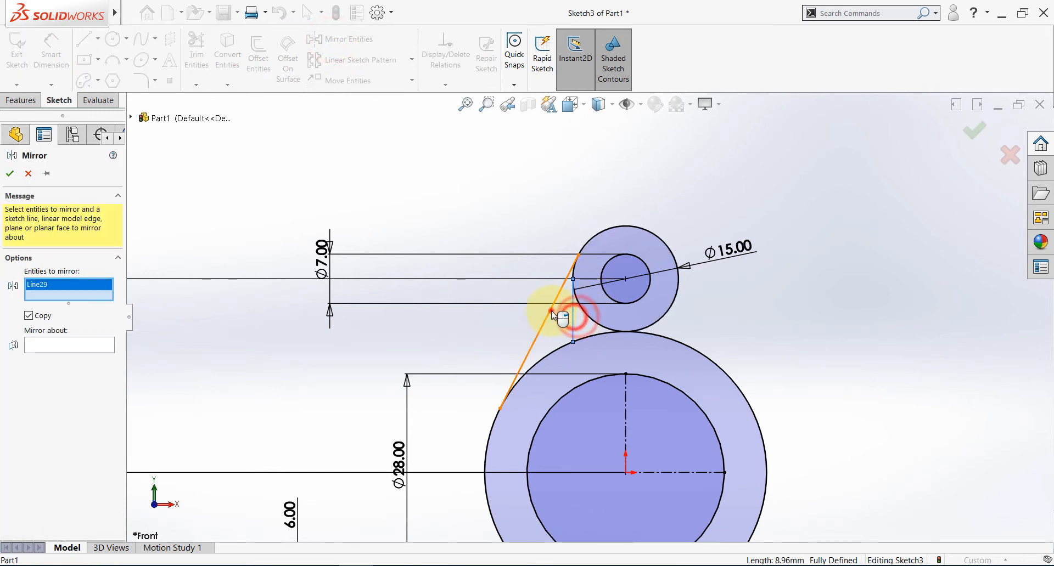
click(550, 310)
click(81, 356)
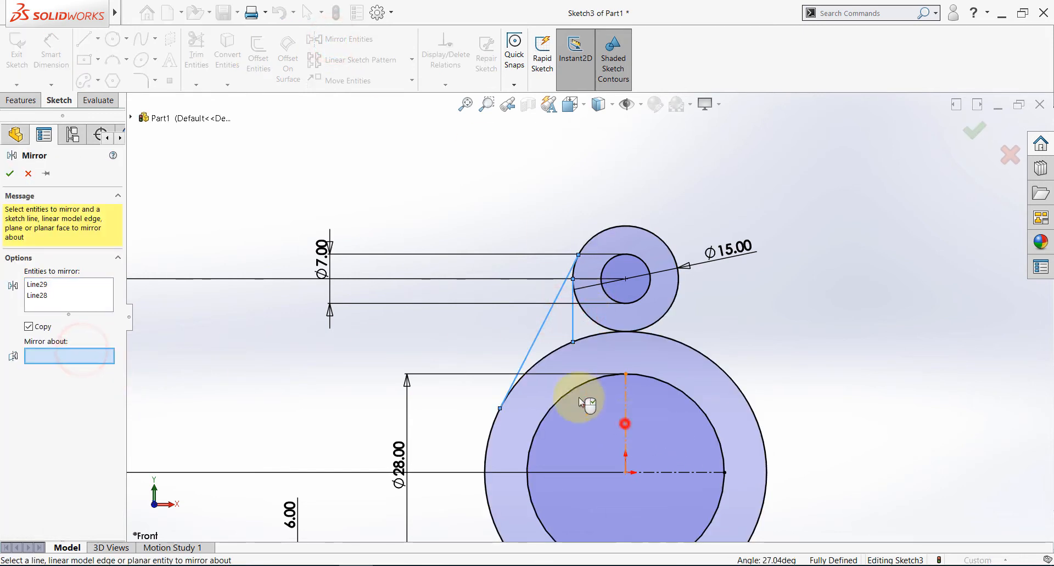
click(626, 423)
click(9, 174)
Step: Power trim the lower part of the 15 mm circle between the lug's two vertical lines, leaving the upper arc
click(196, 58)
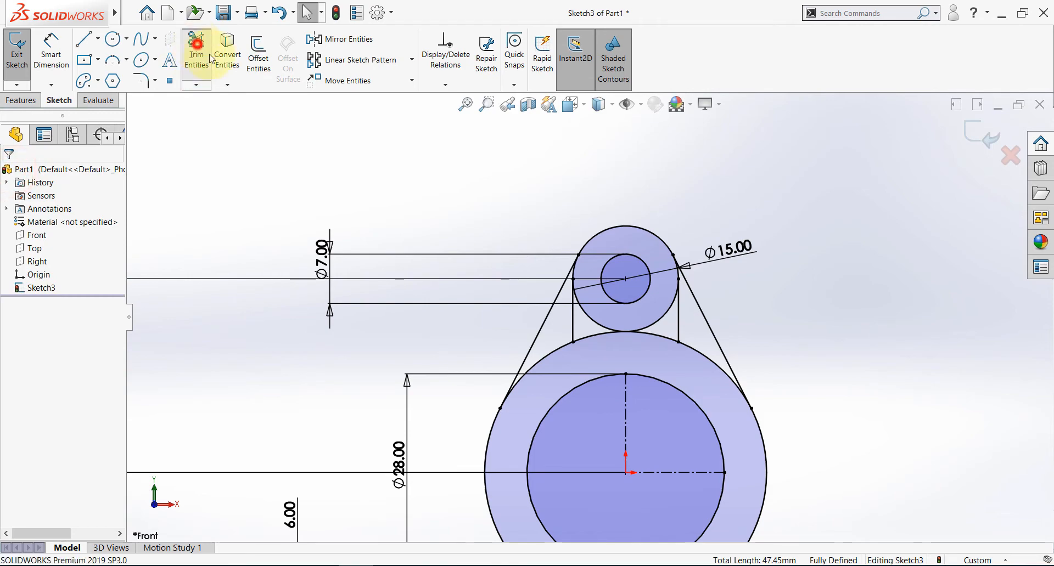
scroll(631, 305, down, 4)
scroll(360, 560, up, 2)
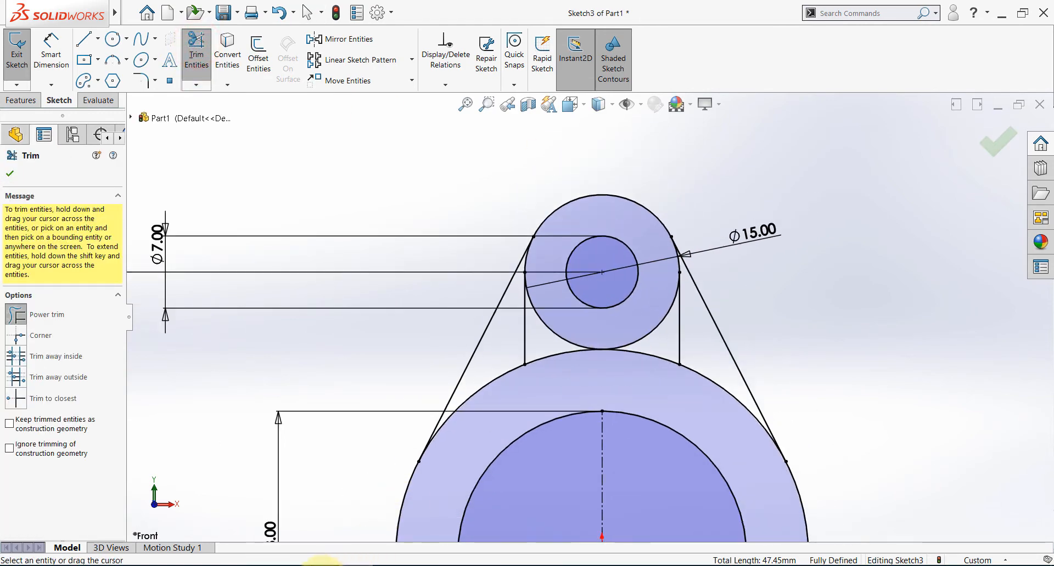
click(322, 565)
click(322, 565)
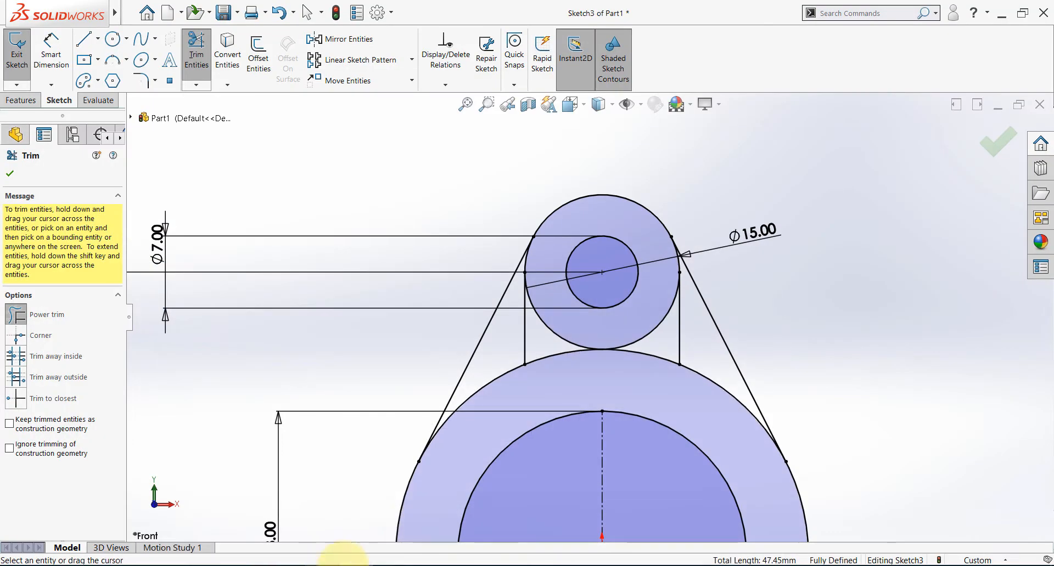
scroll(604, 336, down, 3)
drag(578, 324, 528, 339)
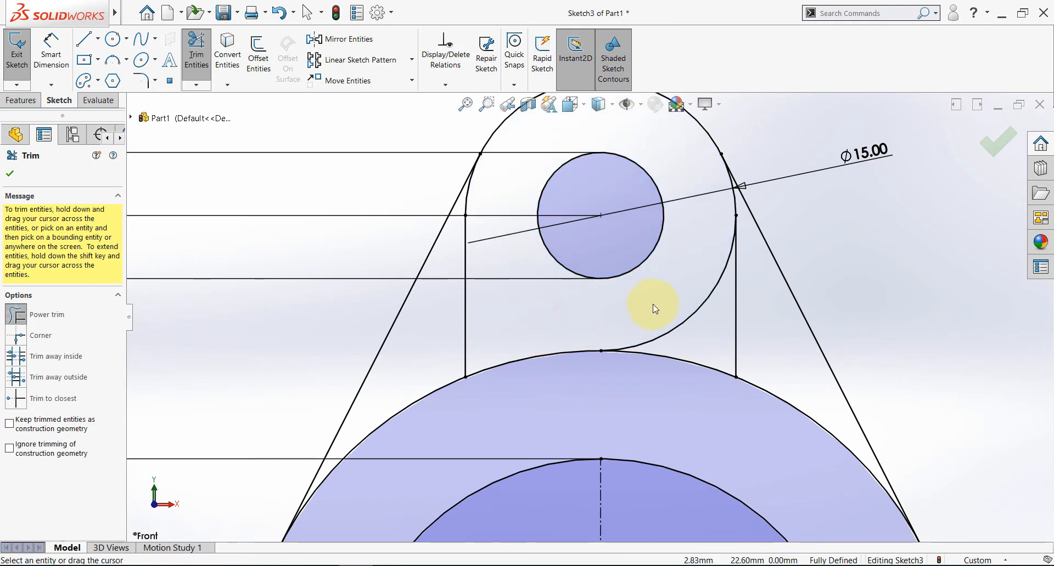
scroll(699, 330, up, 2)
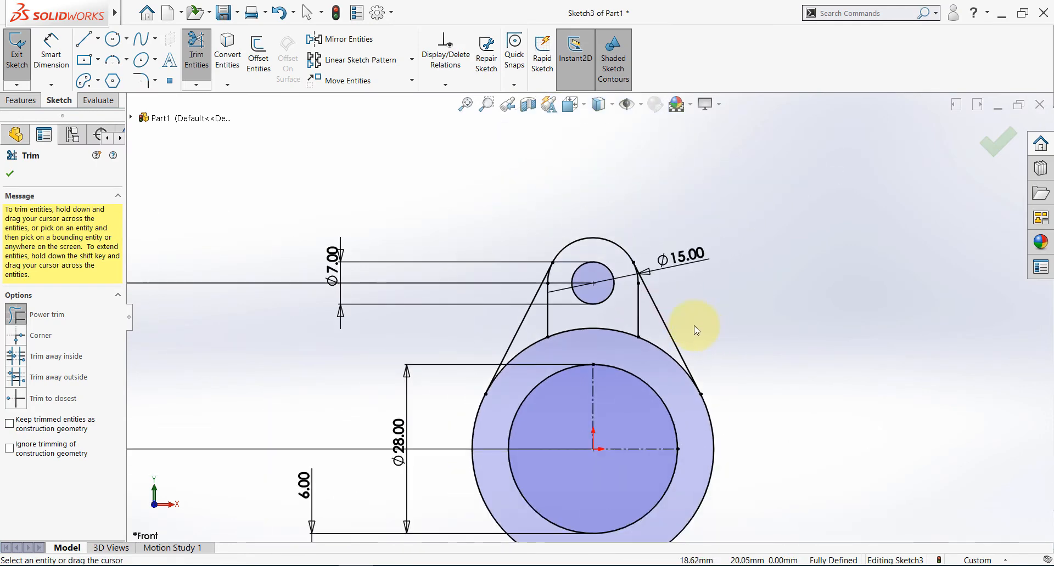
scroll(589, 317, up, 3)
click(9, 173)
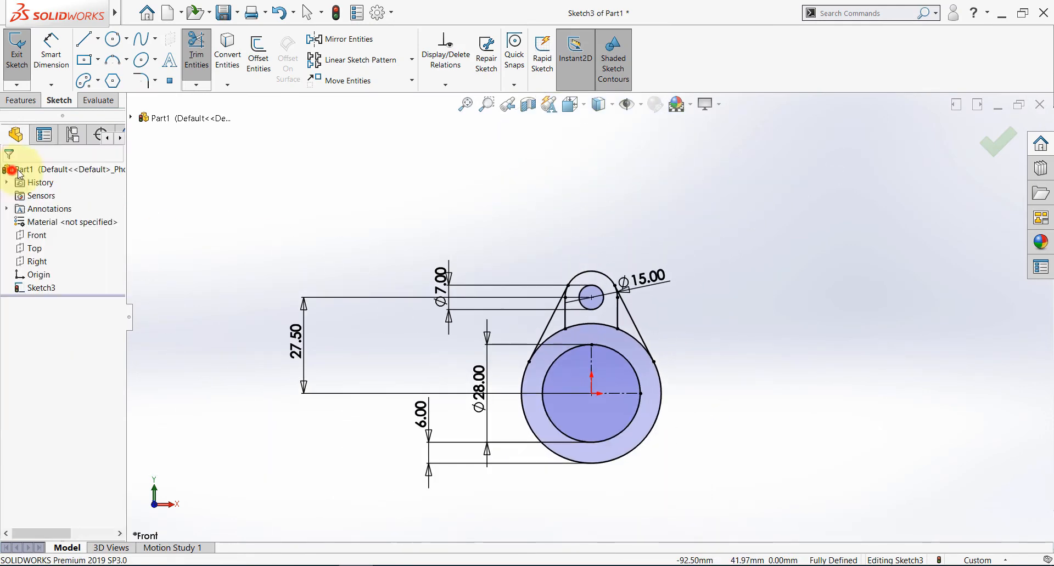
Step: Mirror the whole upper lug, with its lines, arc and 7 mm hole, about the horizontal centerline
click(330, 41)
scroll(633, 308, down, 3)
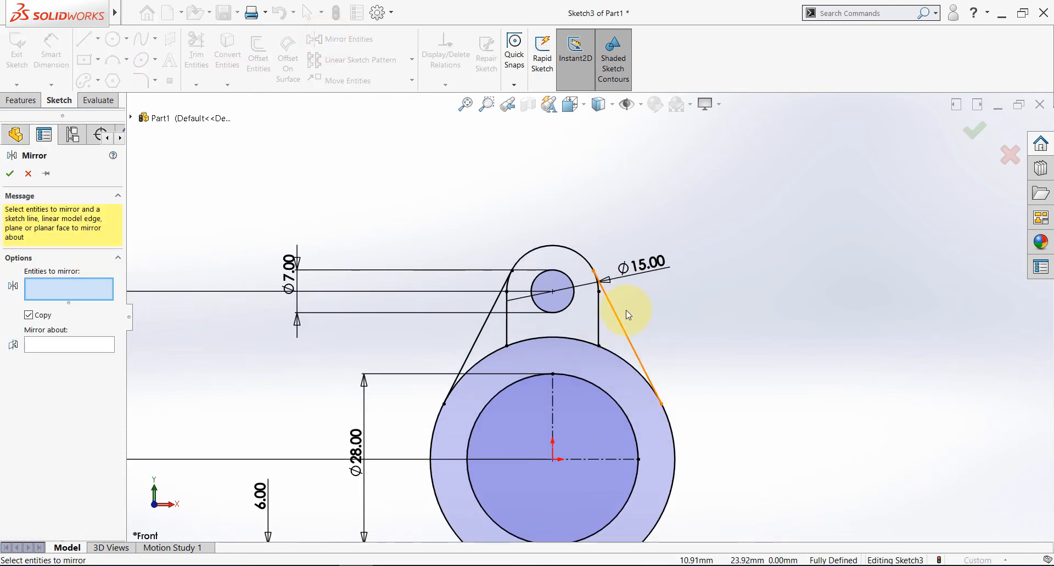
drag(632, 208, 421, 328)
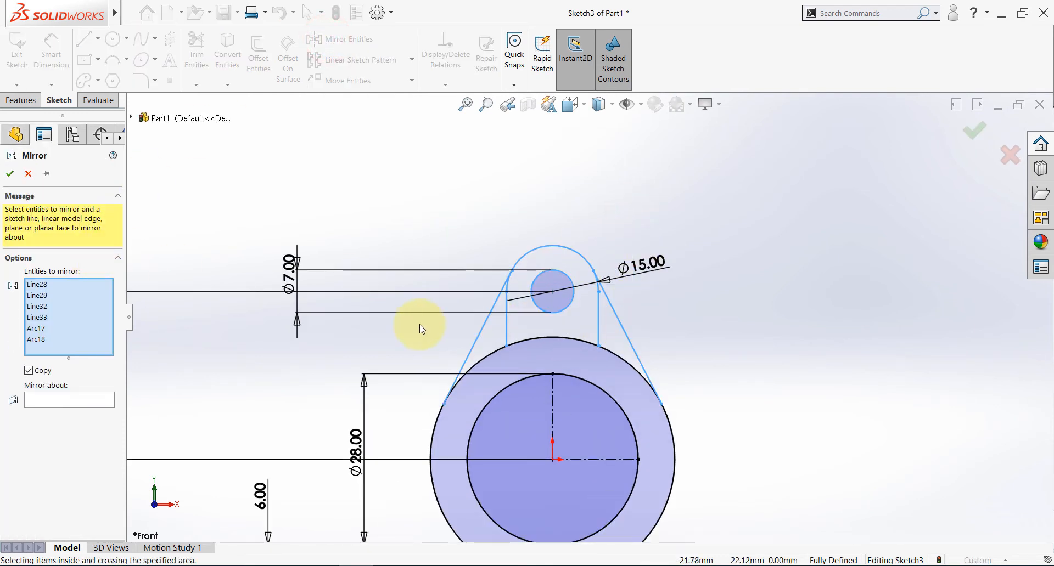
key(z)
click(87, 401)
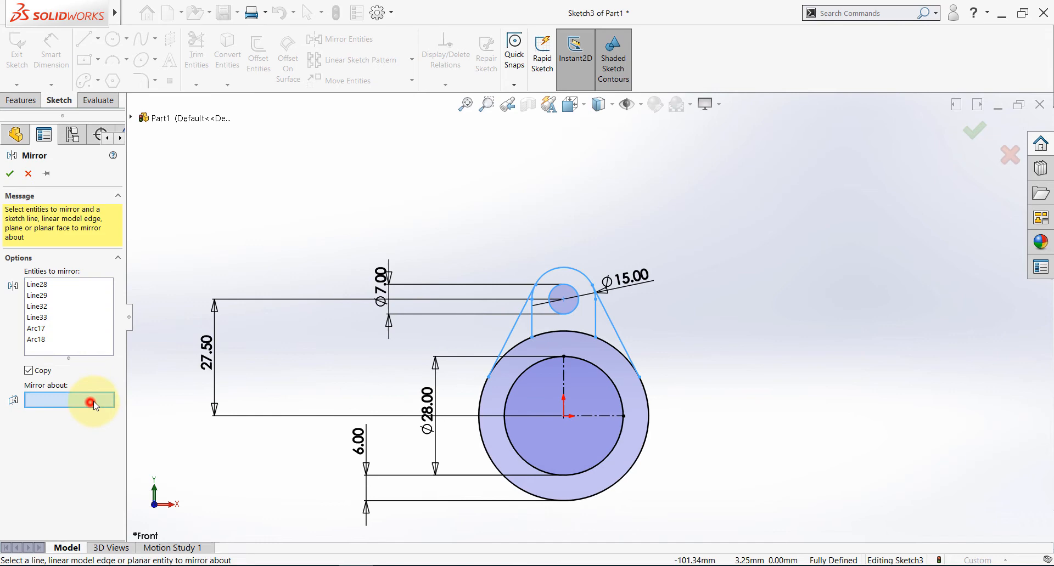
click(594, 417)
scroll(607, 425, up, 4)
scroll(619, 454, down, 3)
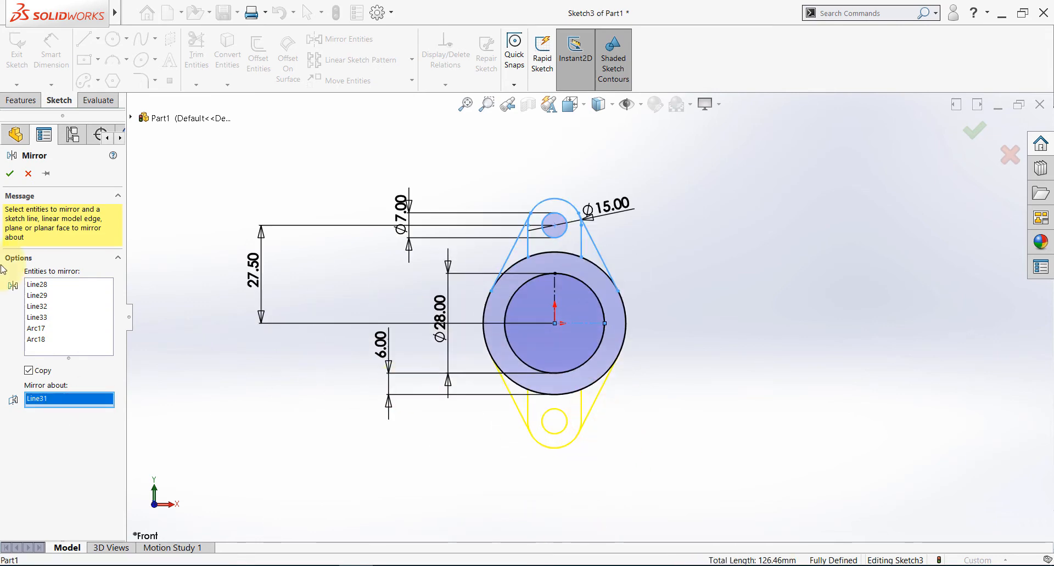
click(10, 174)
Step: Check the reference drawing and sketch a horizontal straight slot, about 25.3 mm between centres, right of the flange and in line with the origin
click(310, 564)
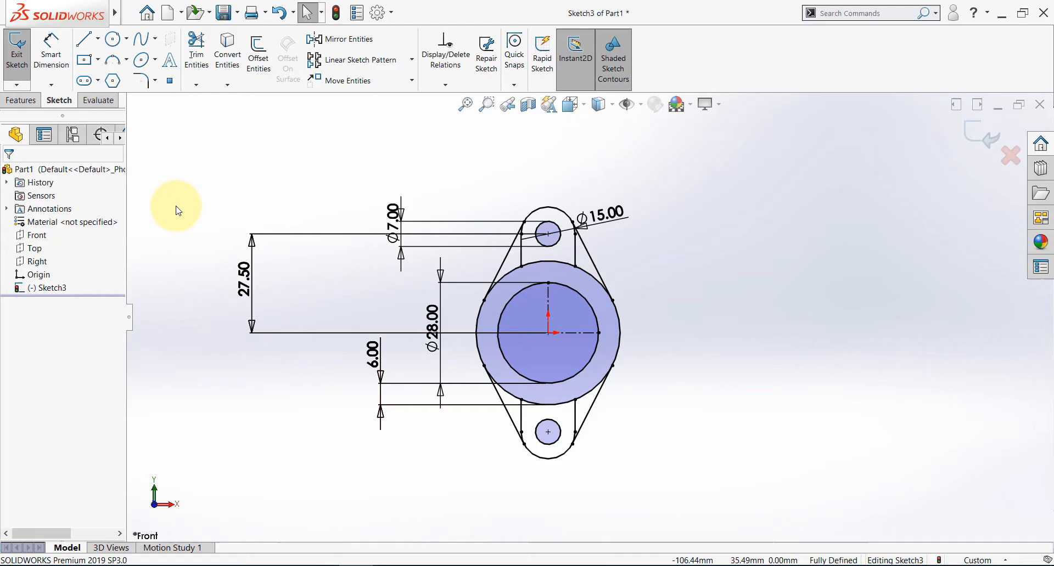
key(alt+Tab)
click(84, 84)
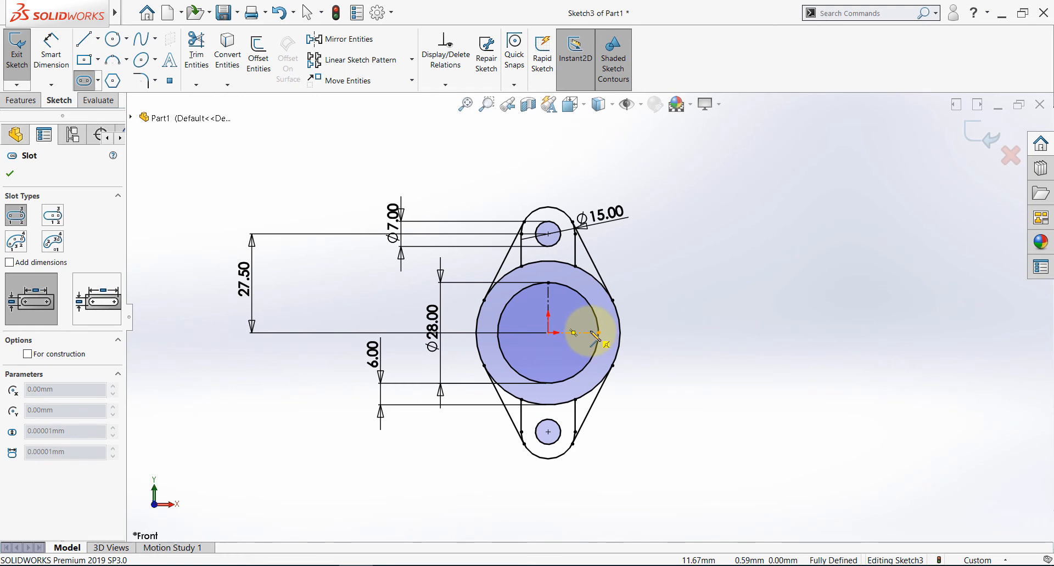
click(807, 332)
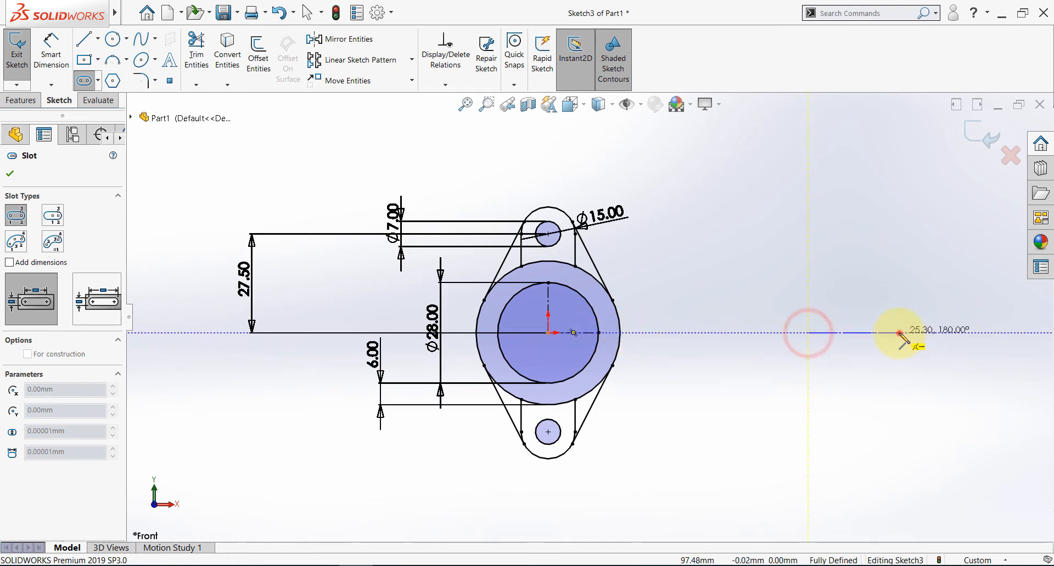
click(900, 332)
click(900, 361)
key(Escape)
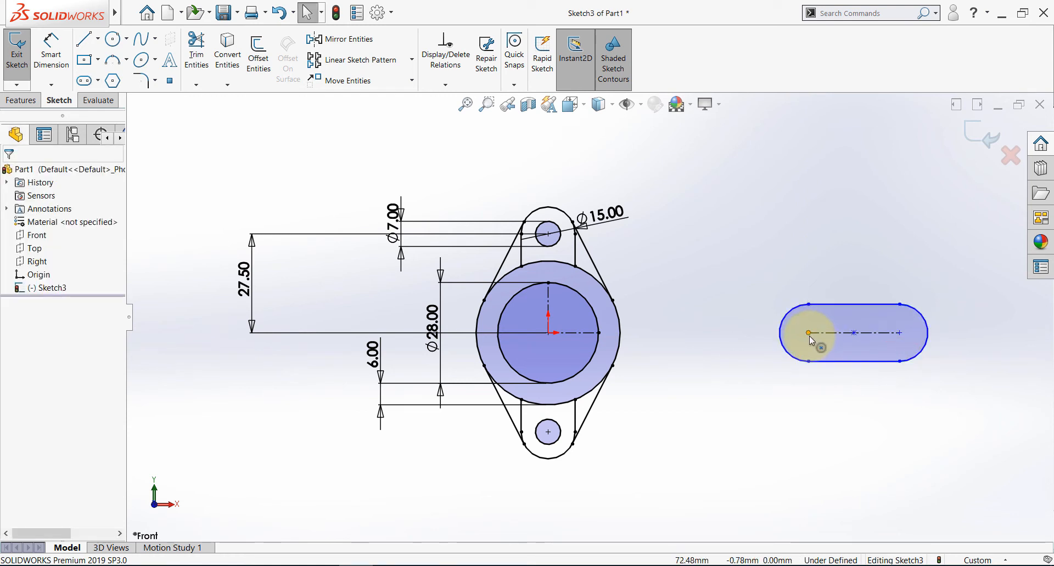
Step: Lengthen the slot slightly toward the flange and dimension its nearer arc centre 32.5 mm horizontally from the origin
mouse_move(808, 332)
mouse_down()
mouse_move(793, 369)
mouse_move(789, 328)
mouse_up()
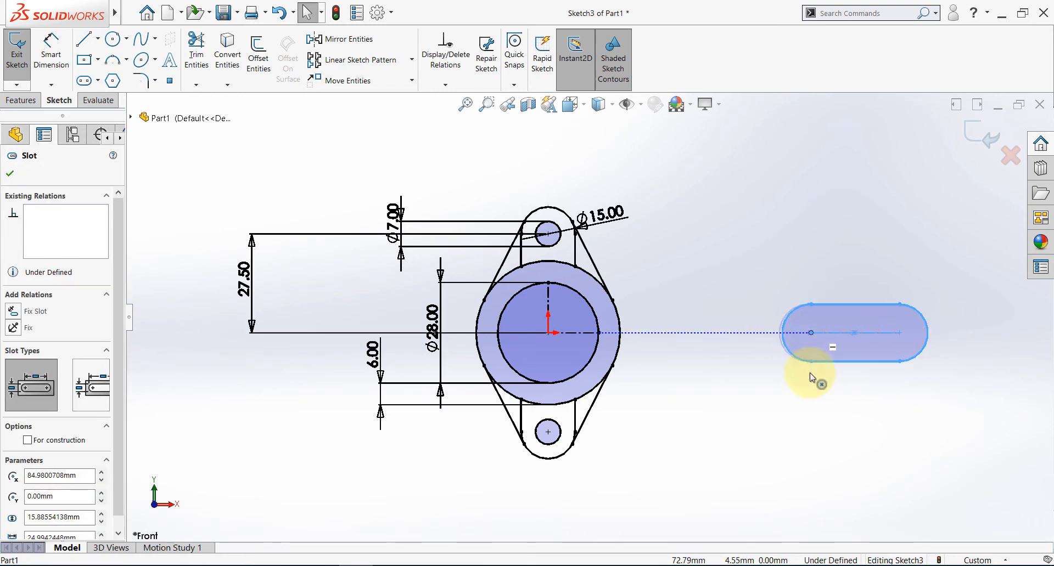
click(743, 393)
click(51, 47)
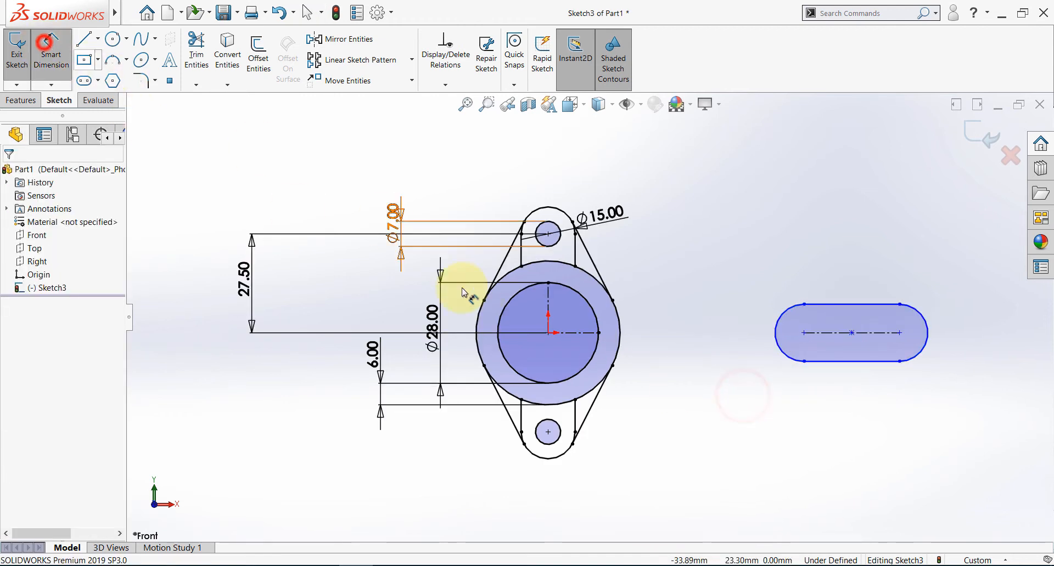
click(549, 332)
click(804, 332)
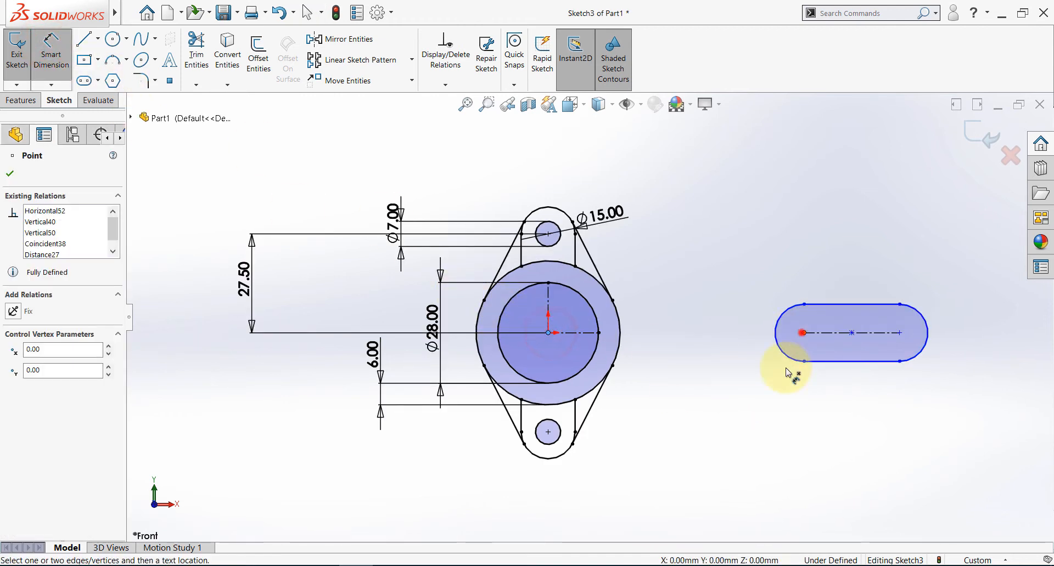
click(745, 427)
text(32.5)
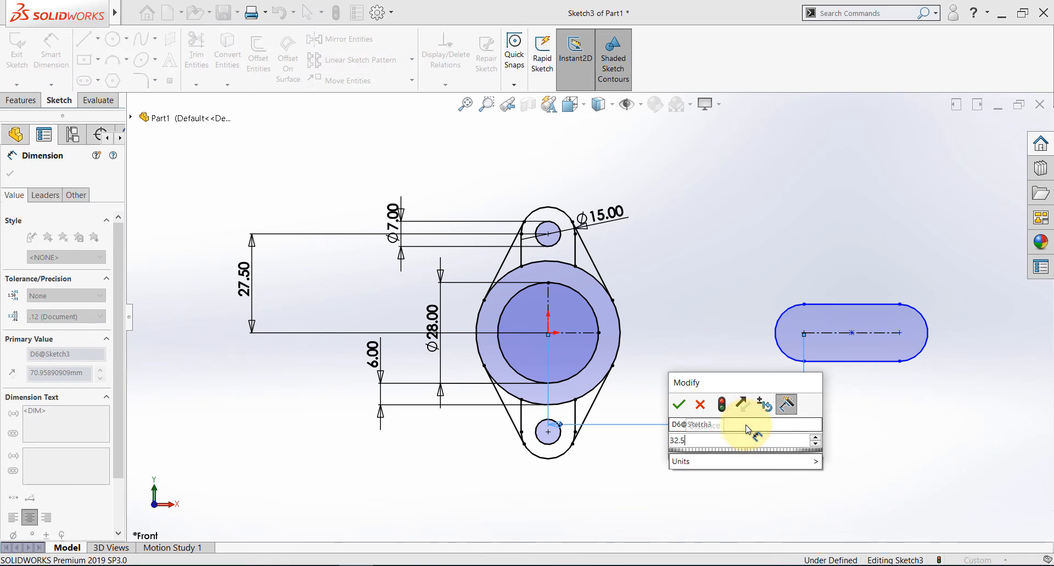
key(Return)
Step: Dimension the slot's end radius as 5.5 mm and its centre-to-centre length as 15 mm
click(924, 319)
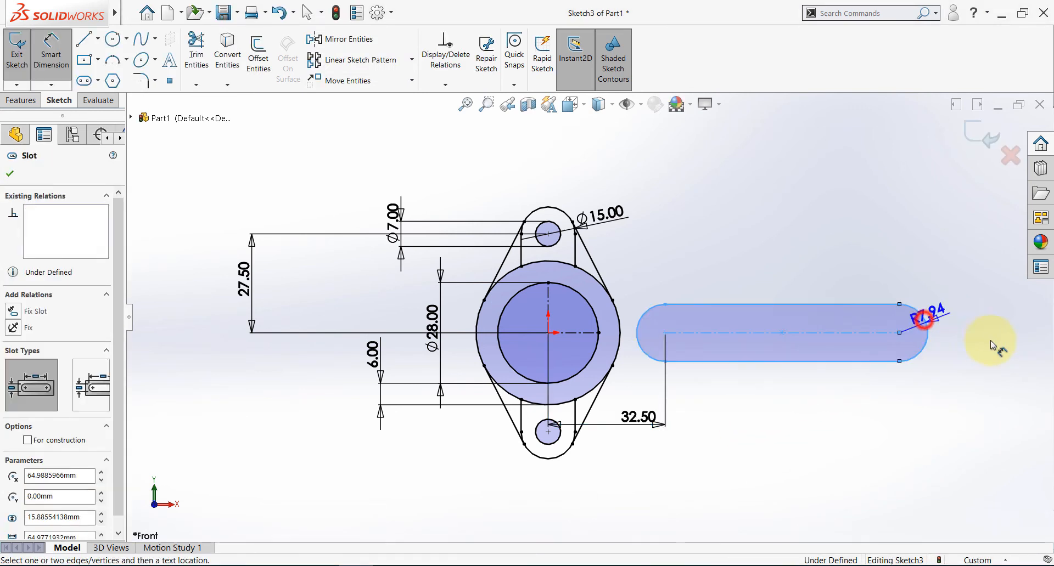
click(991, 343)
text(5.5)
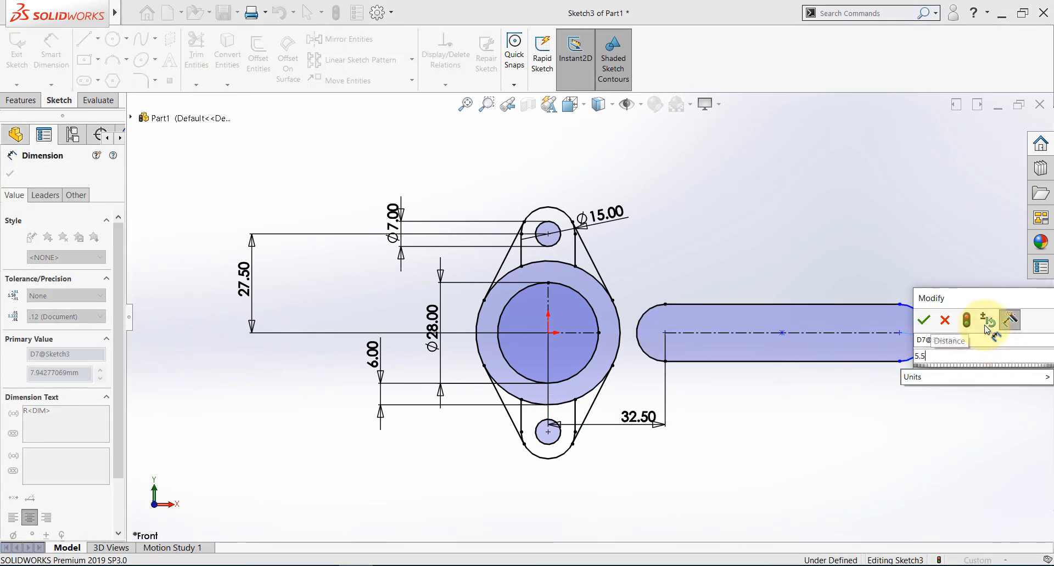
click(926, 320)
click(822, 333)
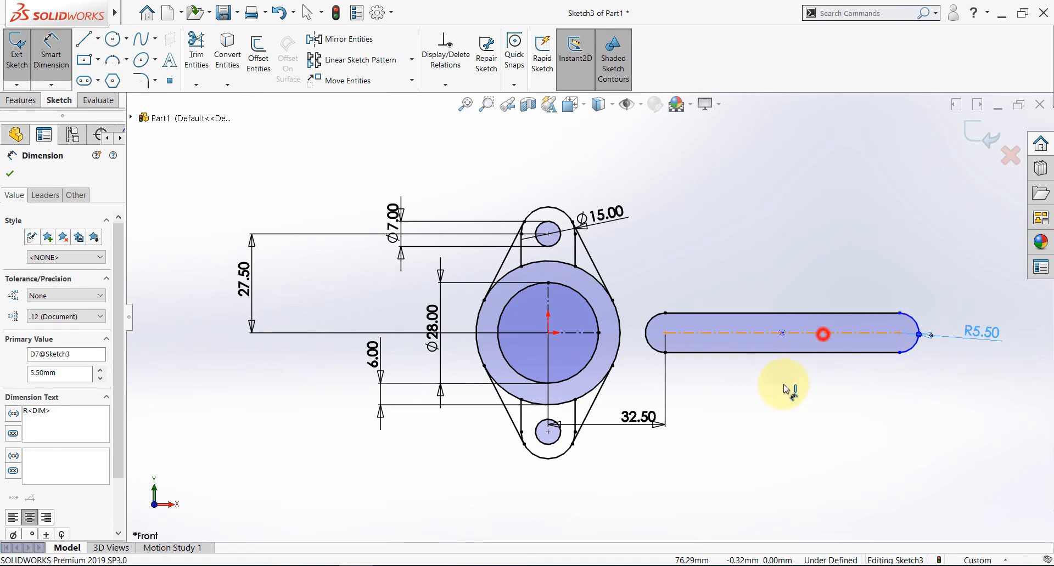
click(782, 395)
text(15)
key(Return)
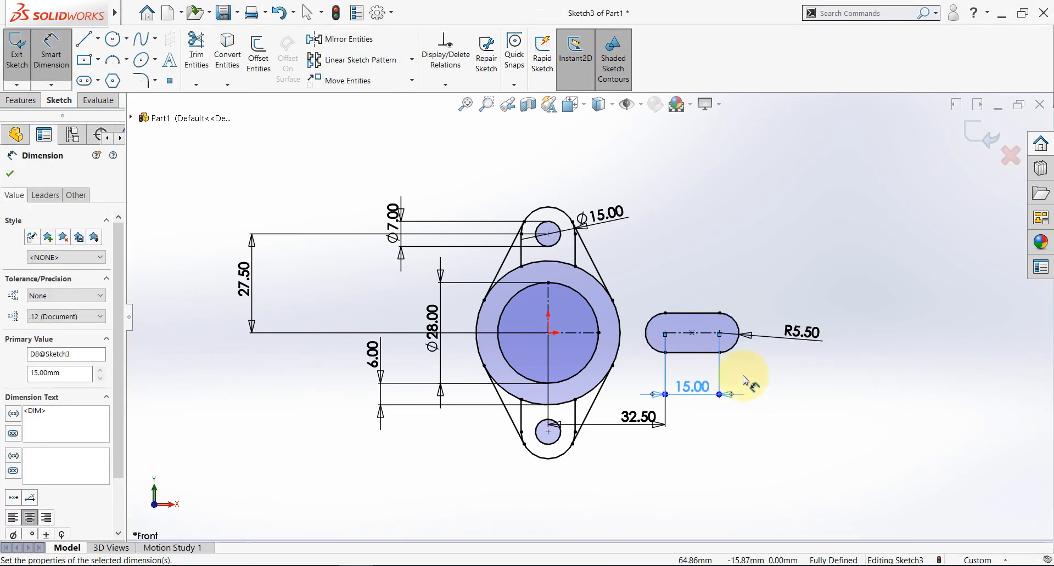
scroll(631, 405, down, 3)
key(Escape)
Step: Check the arm's outer width on the reference drawing and offset the slot outward by 3.5 mm with a dimension
click(323, 560)
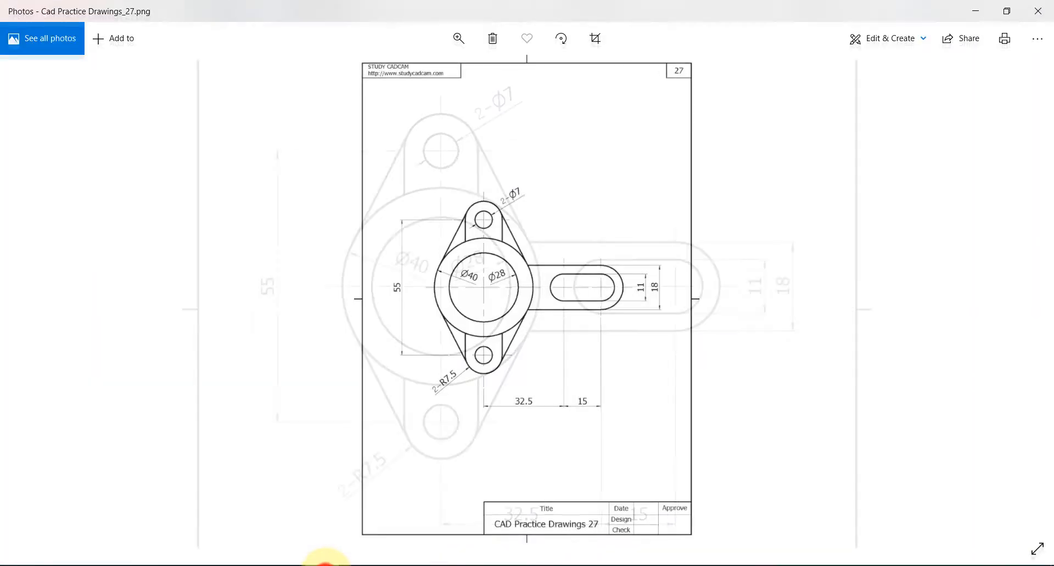
double_click(631, 264)
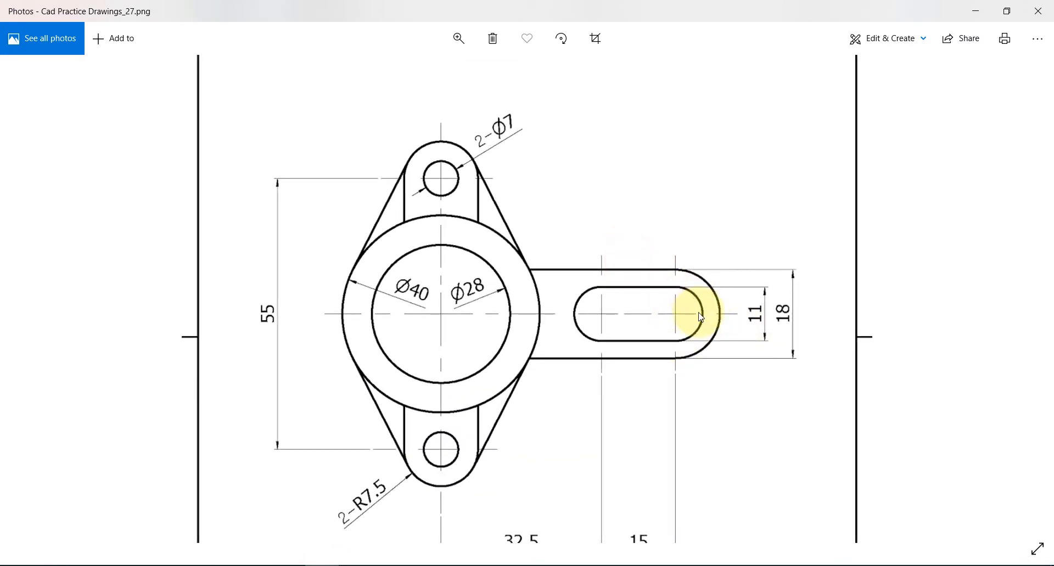
mouse_move(614, 364)
mouse_down()
mouse_move(616, 277)
mouse_move(587, 319)
mouse_up()
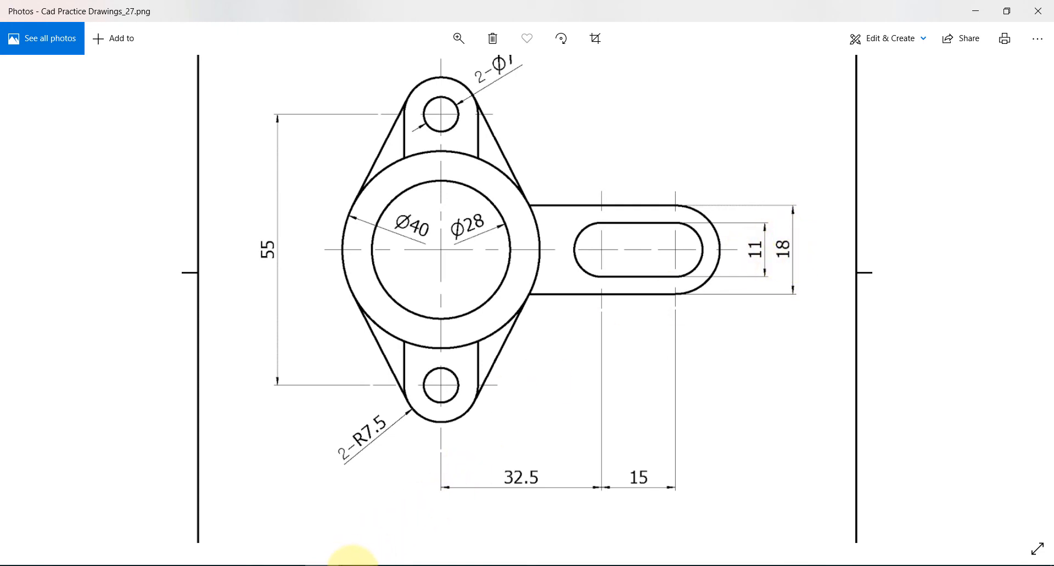
click(353, 565)
click(258, 62)
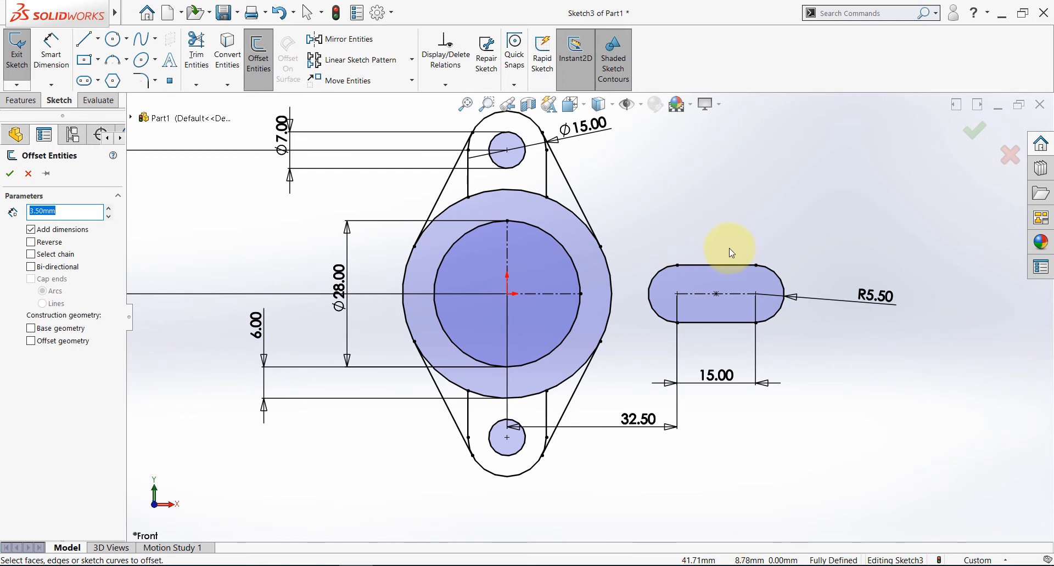
click(772, 274)
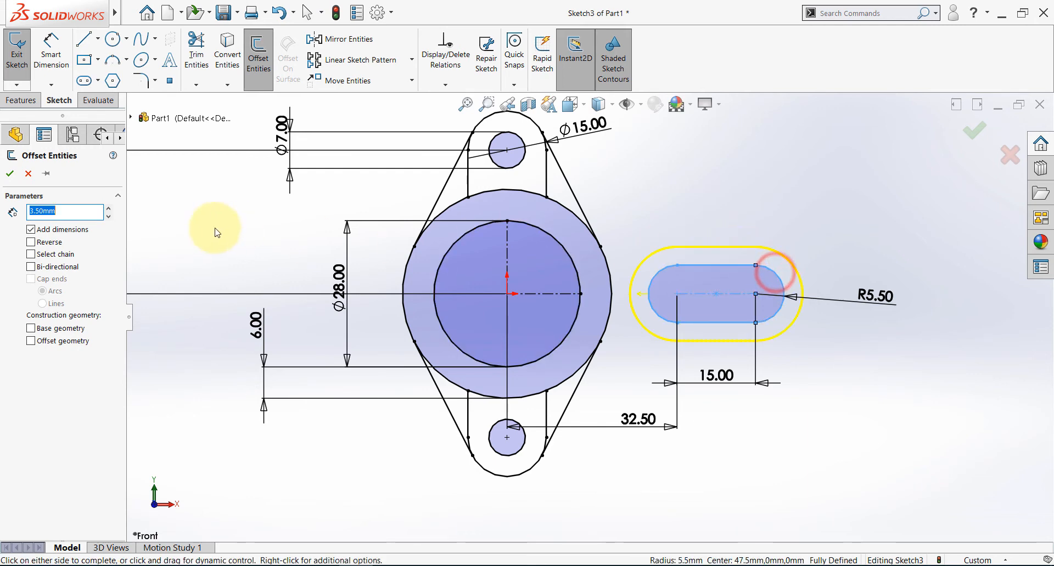
click(9, 177)
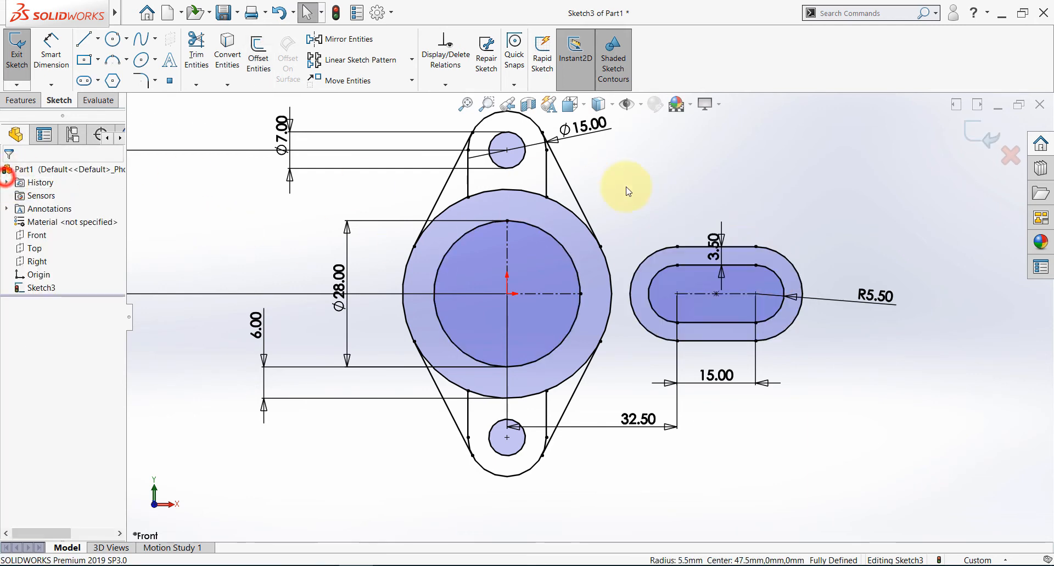
Step: Delete the flange-side arc and both straight lines of the offset outline, keeping only the outer end arc
scroll(734, 169, down, 3)
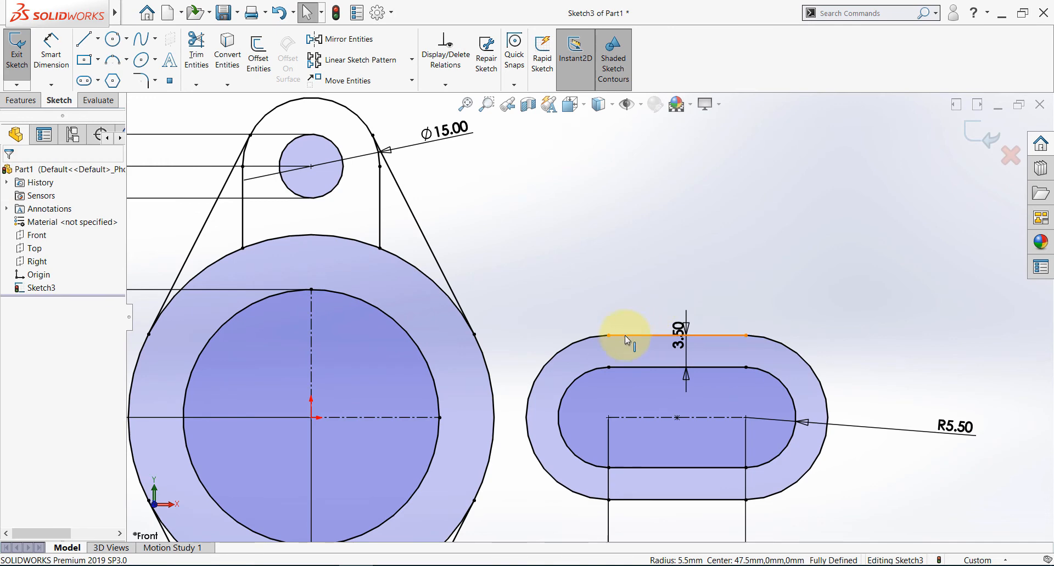
click(586, 336)
key(Delete)
scroll(609, 328, up, 2)
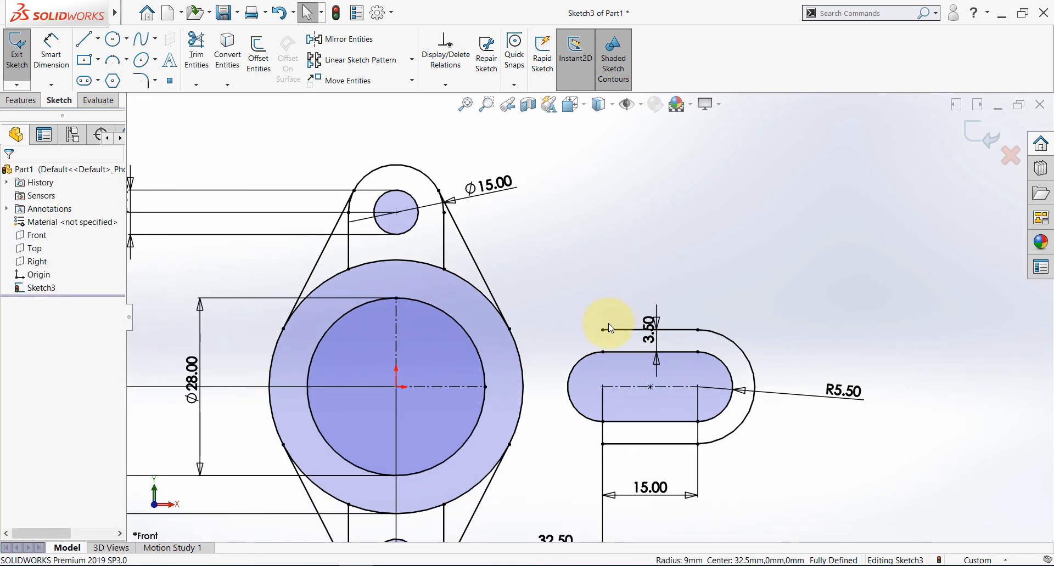
click(611, 330)
key(Delete)
click(627, 444)
key(Delete)
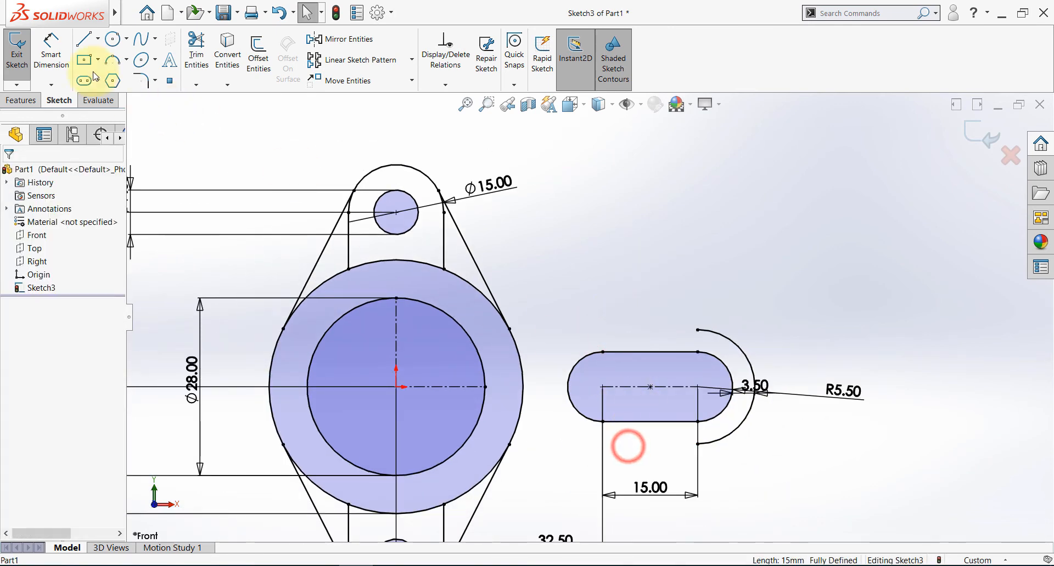
Step: Draw a horizontal line from the upper end of the outer arc to just inside the flange's outer circle
scroll(141, 57, up, 5)
click(85, 39)
scroll(630, 322, down, 4)
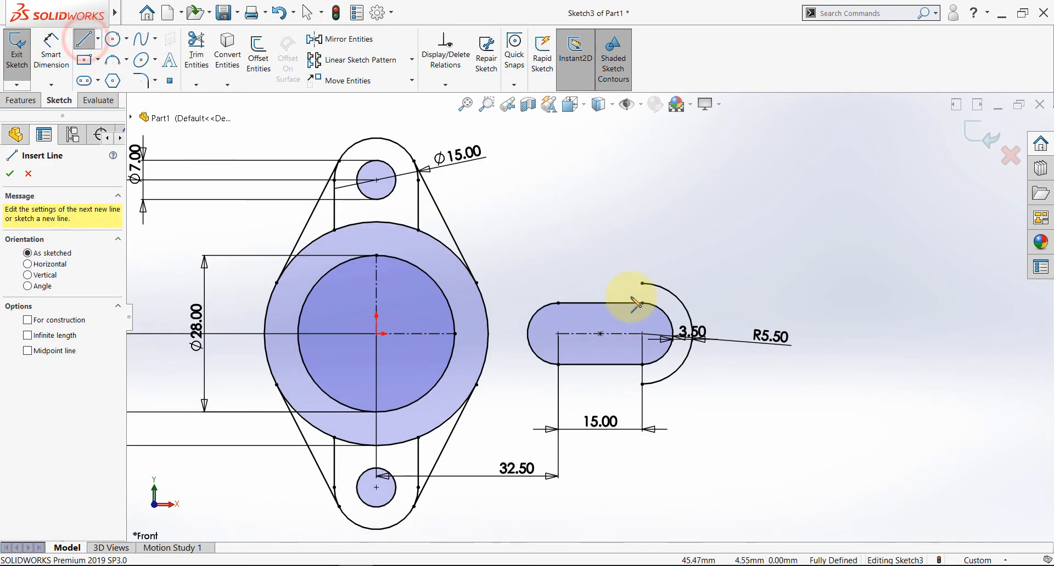
click(642, 282)
scroll(483, 281, down, 4)
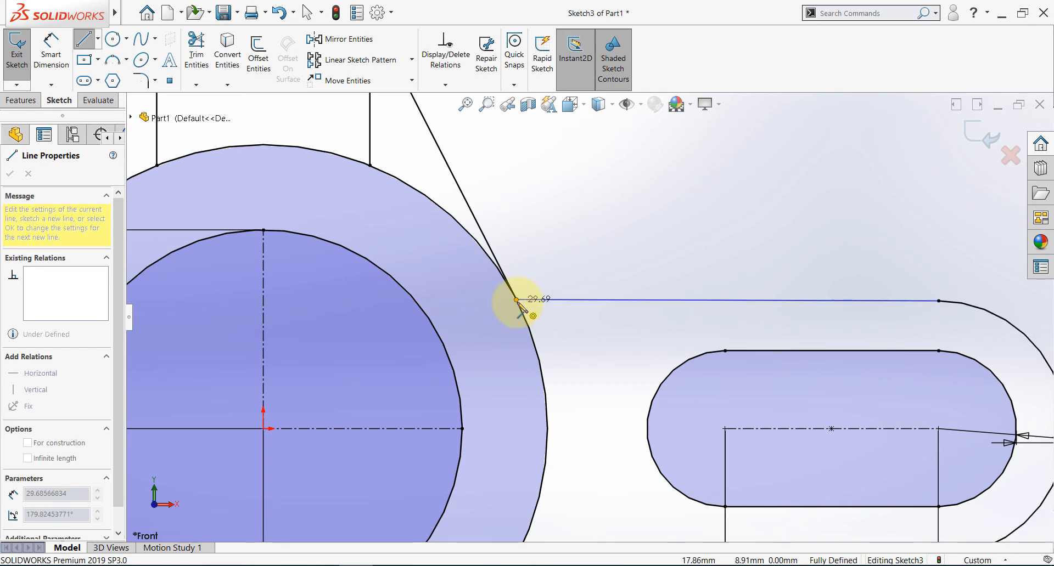
scroll(554, 308, down, 1)
scroll(589, 319, up, 4)
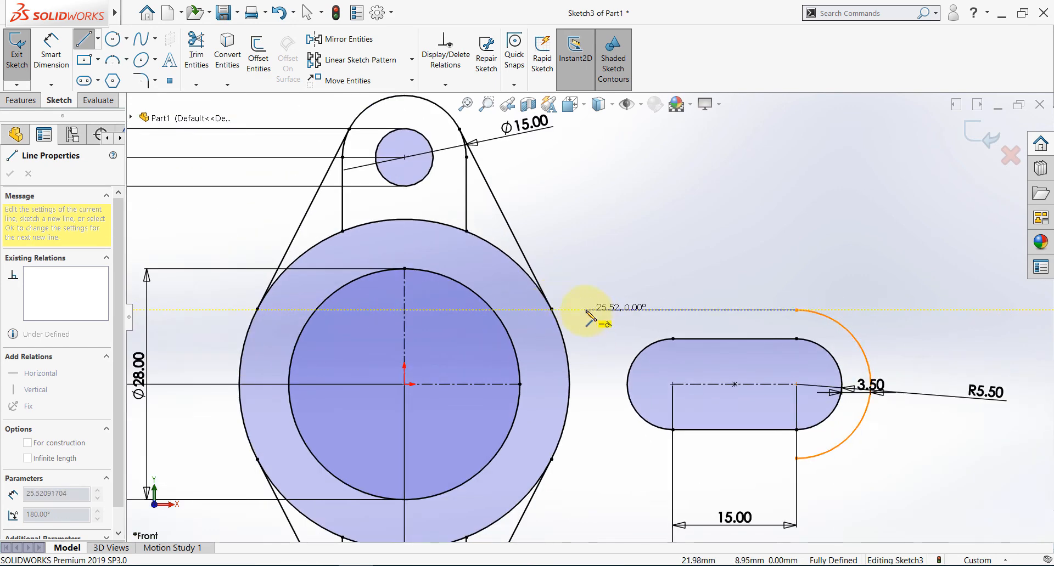
scroll(573, 312, up, 4)
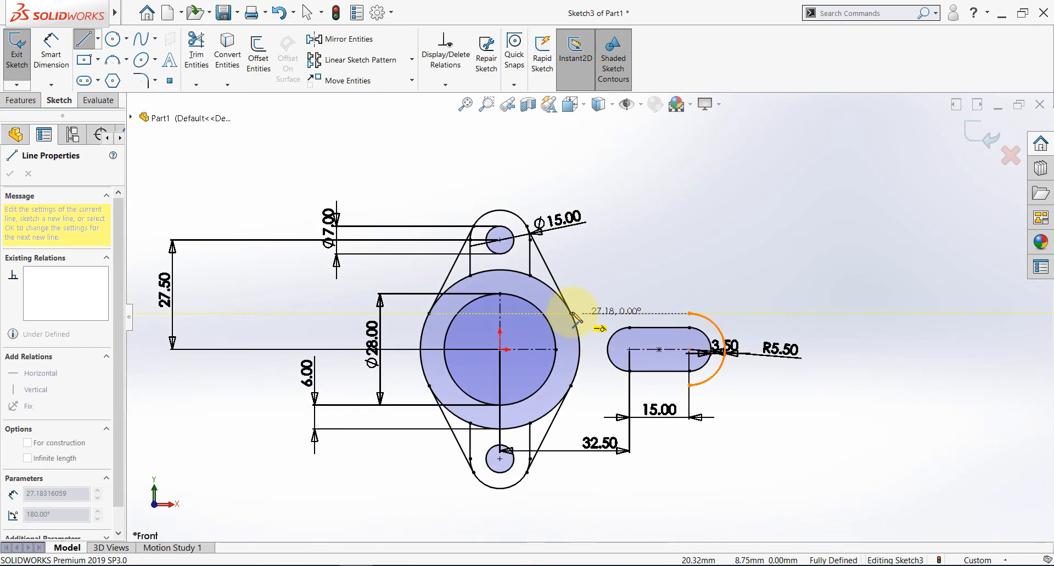
scroll(572, 310, down, 6)
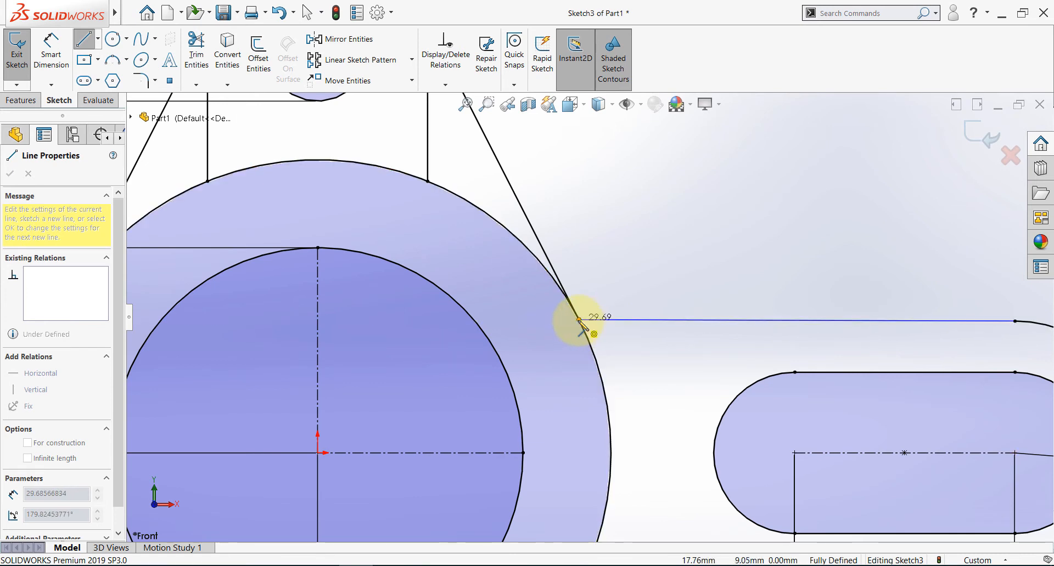
scroll(579, 319, up, 2)
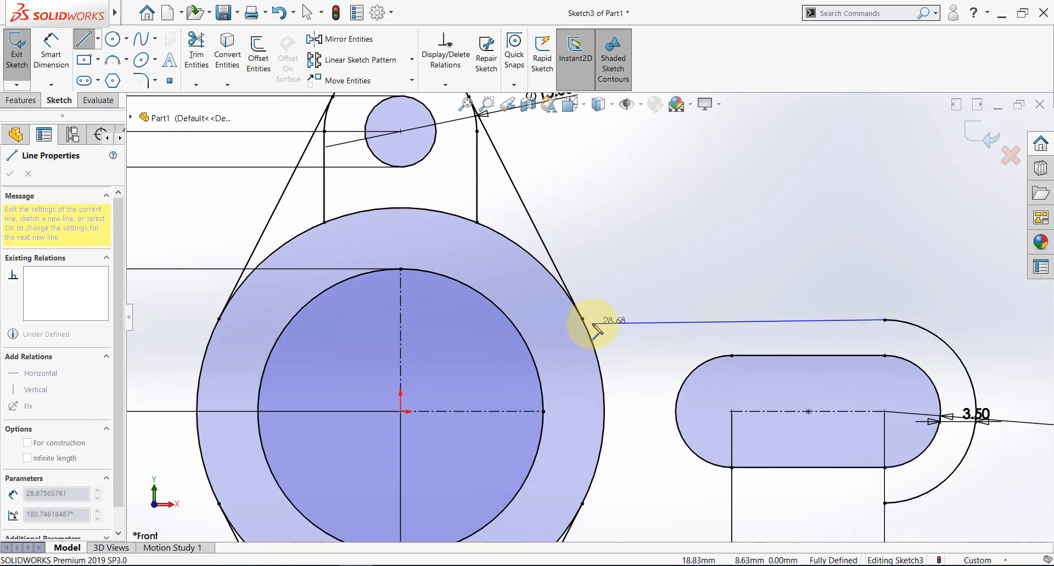
click(538, 320)
key(Escape)
scroll(590, 317, up, 2)
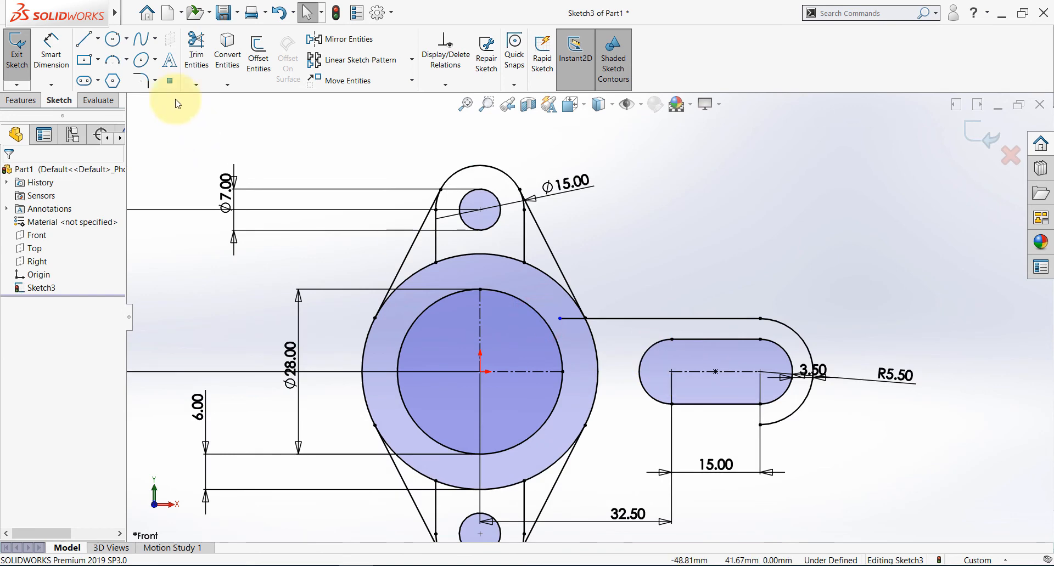
Step: Draw a horizontal line from the lower end of the outer arc to just inside the flange's outer circle
click(94, 42)
click(760, 424)
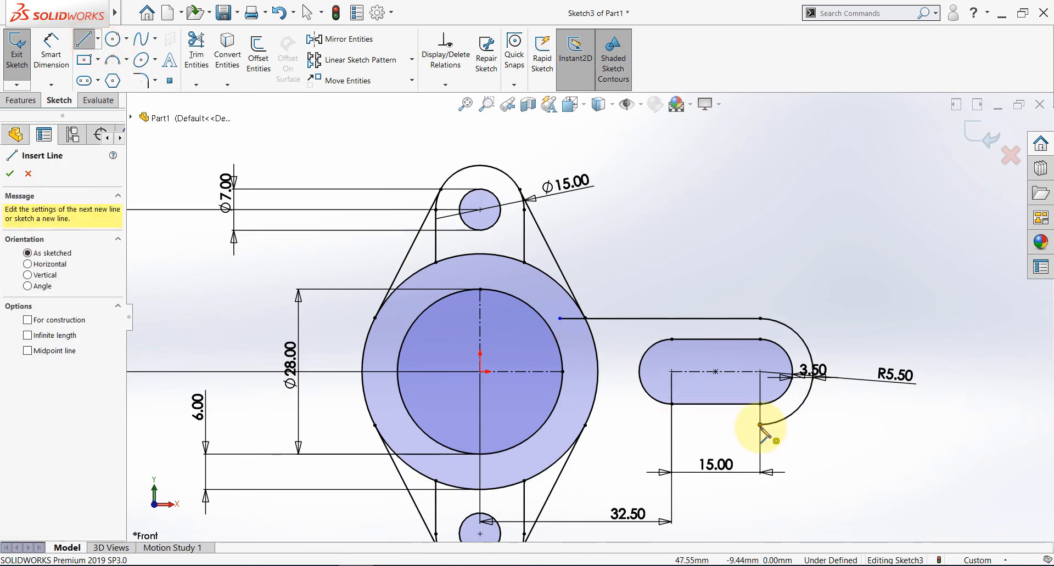
scroll(691, 431, down, 1)
scroll(692, 439, down, 2)
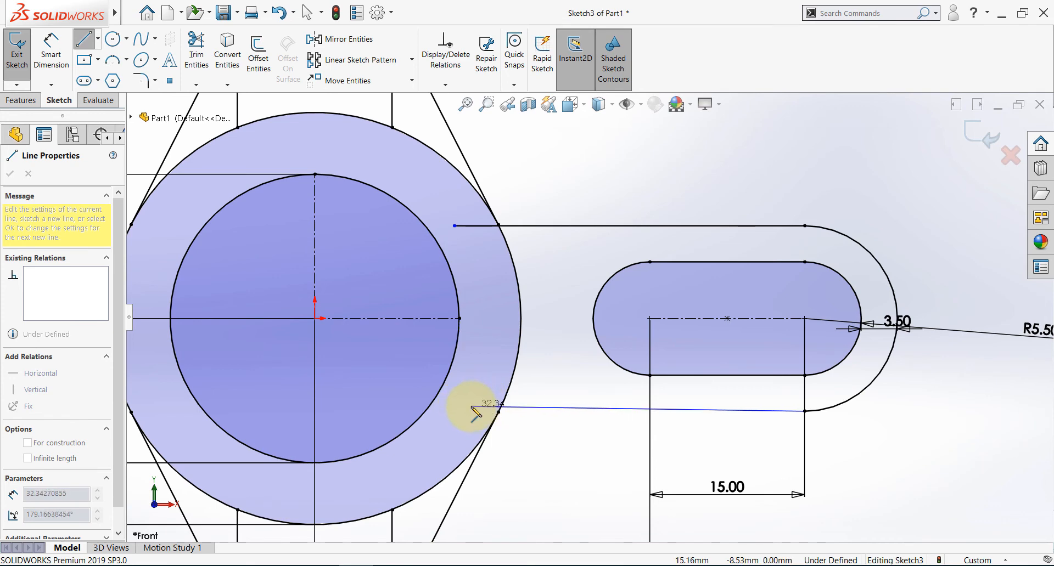
click(472, 411)
key(Escape)
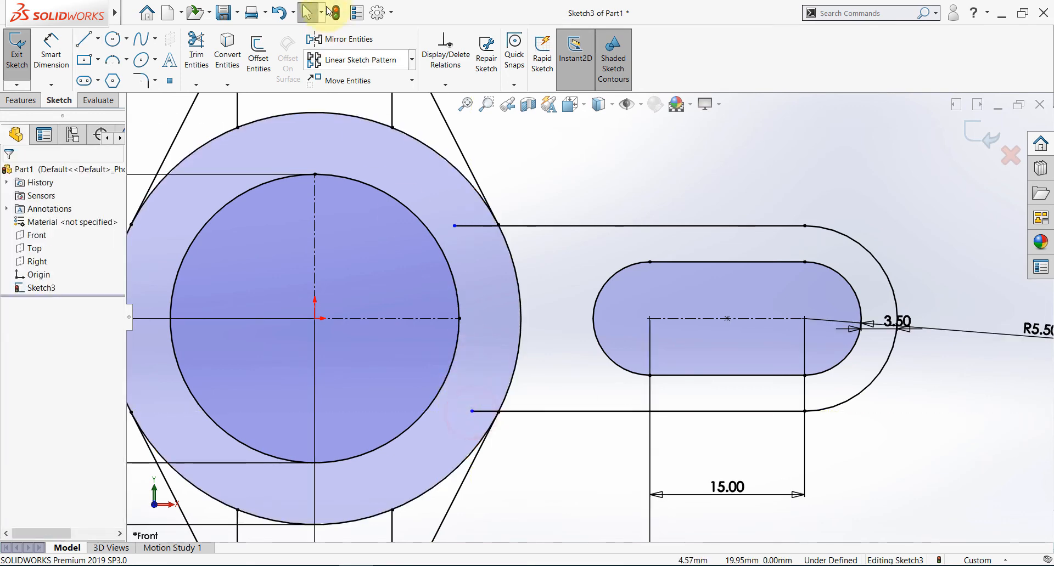
Step: Power trim the ends of both arm lines that extend inside the flange's outer circle
click(196, 52)
mouse_move(461, 203)
mouse_down()
mouse_move(482, 262)
mouse_move(472, 416)
mouse_up()
scroll(622, 309, up, 3)
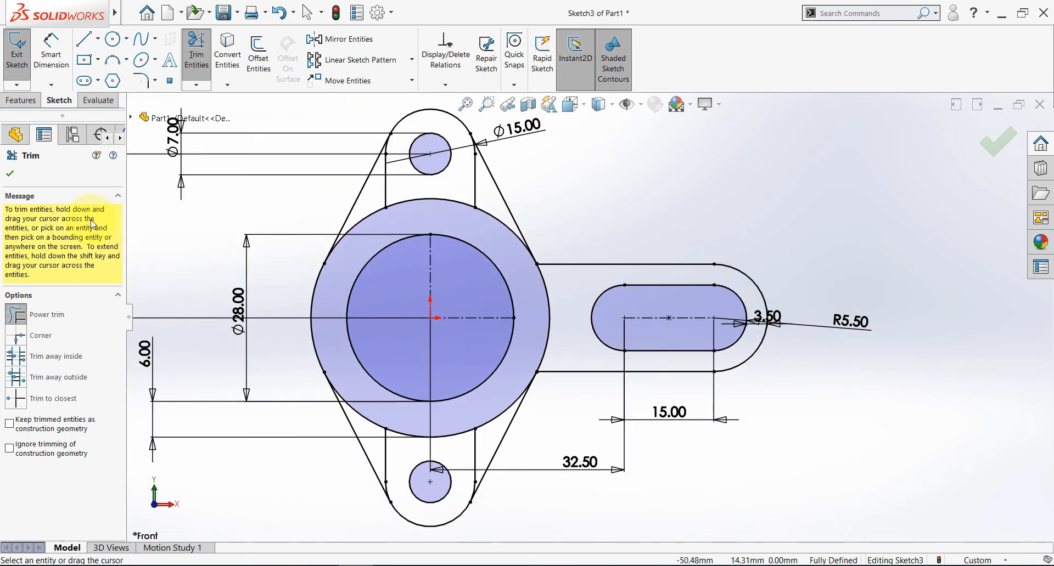
click(12, 172)
Step: Measure the spacing between the arm's upper and lower lines with Smart Dimension, without placing the dimension
scroll(581, 264, down, 3)
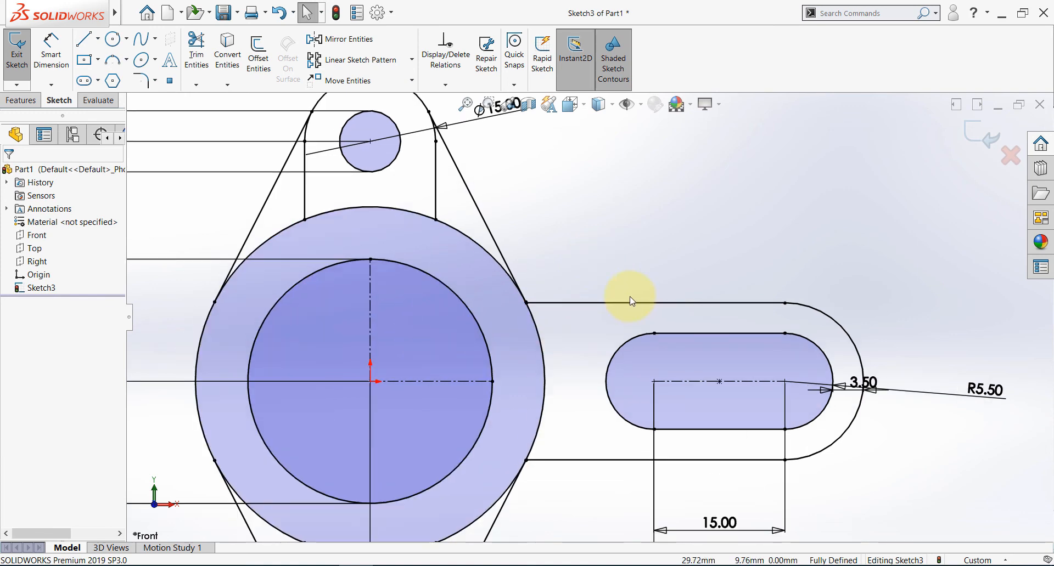
scroll(632, 300, up, 2)
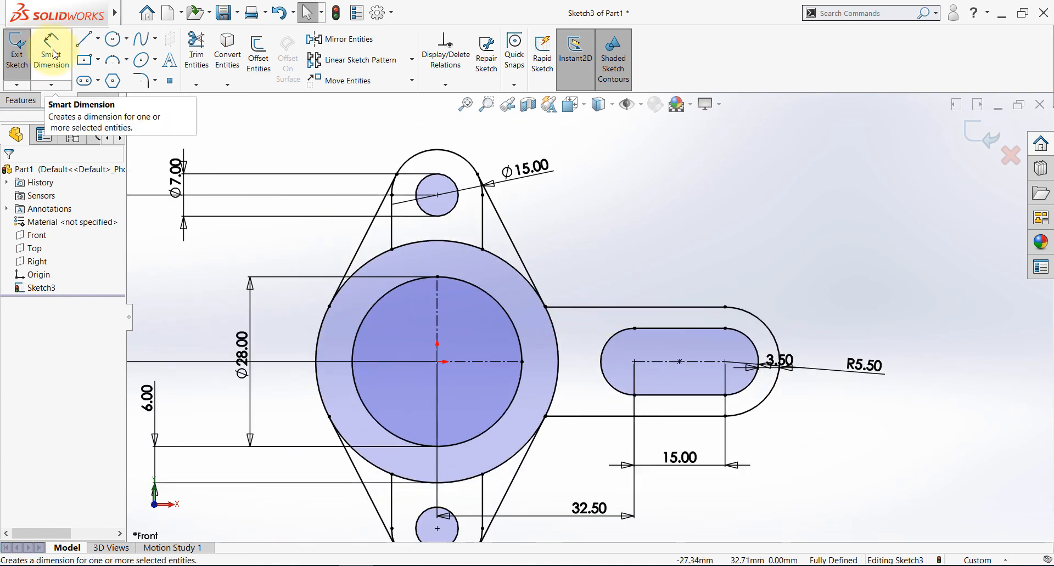
click(51, 52)
click(590, 308)
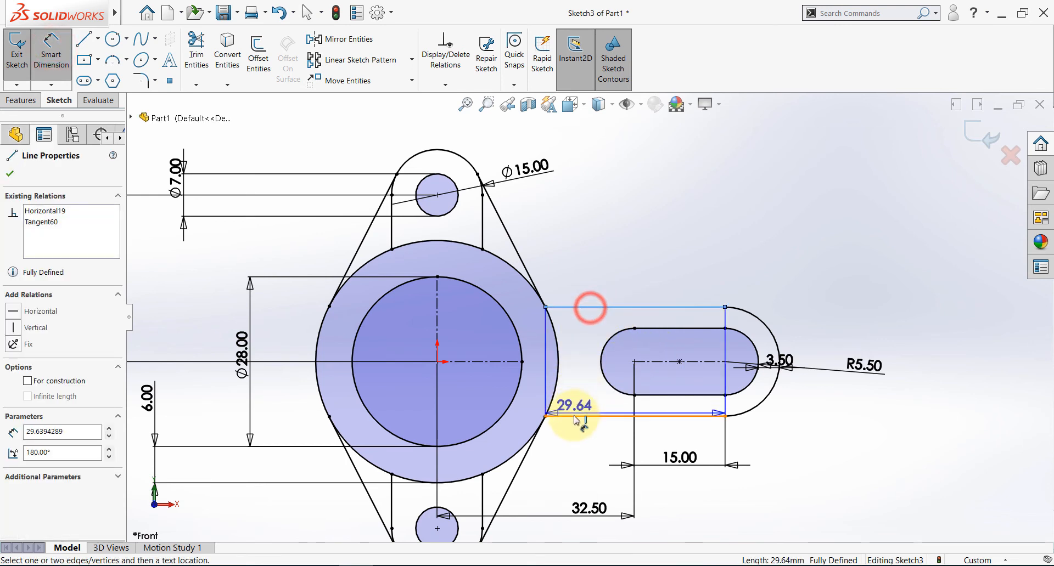
click(574, 416)
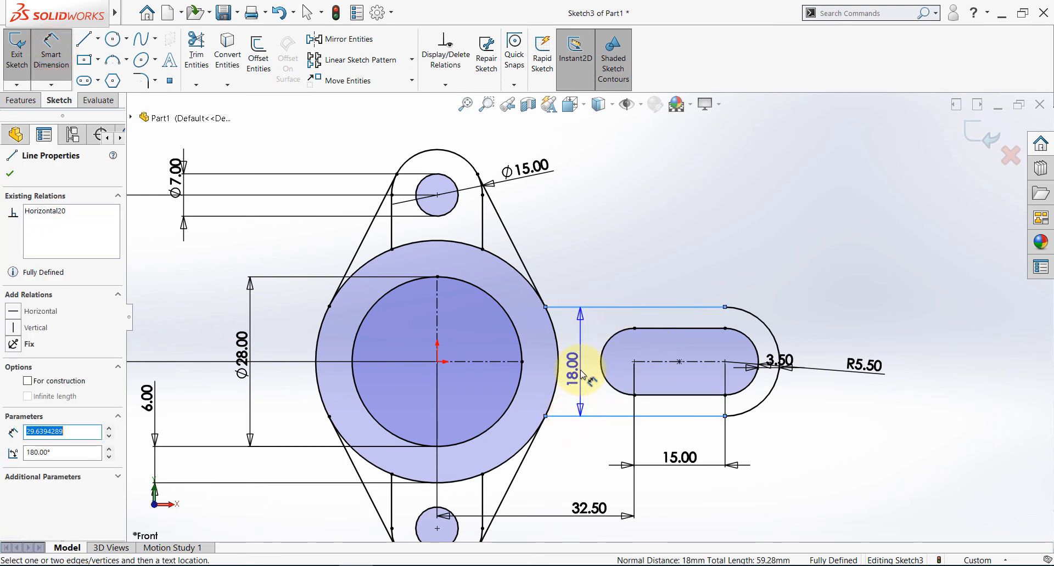
key(Escape)
key(Escape)
Step: Replace the arm's upper line with one from the outer arc's upper end to the lug line's endpoint on the flange's outer circle
click(585, 308)
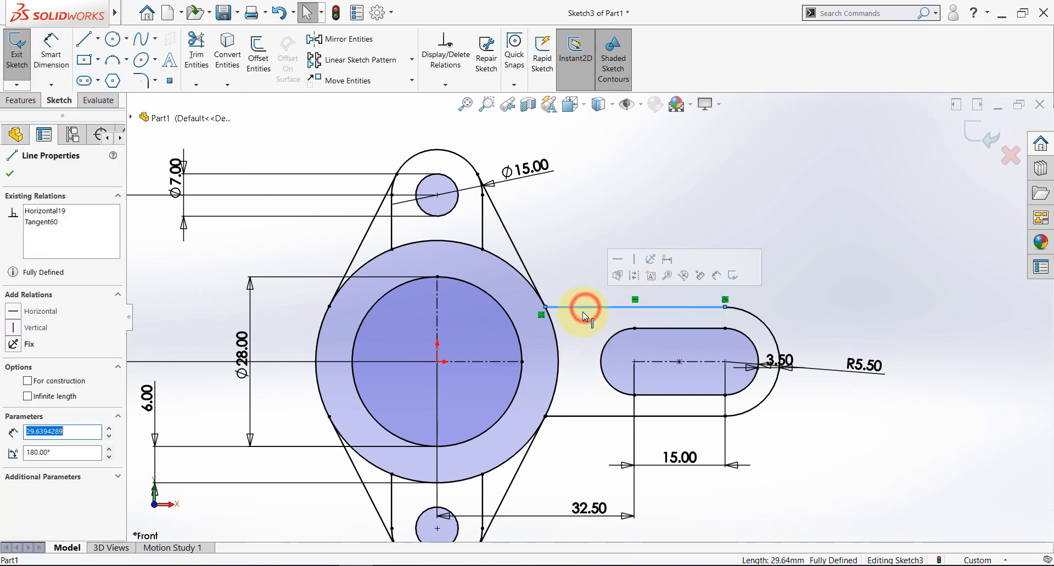
key(Delete)
click(82, 37)
scroll(653, 273, down, 1)
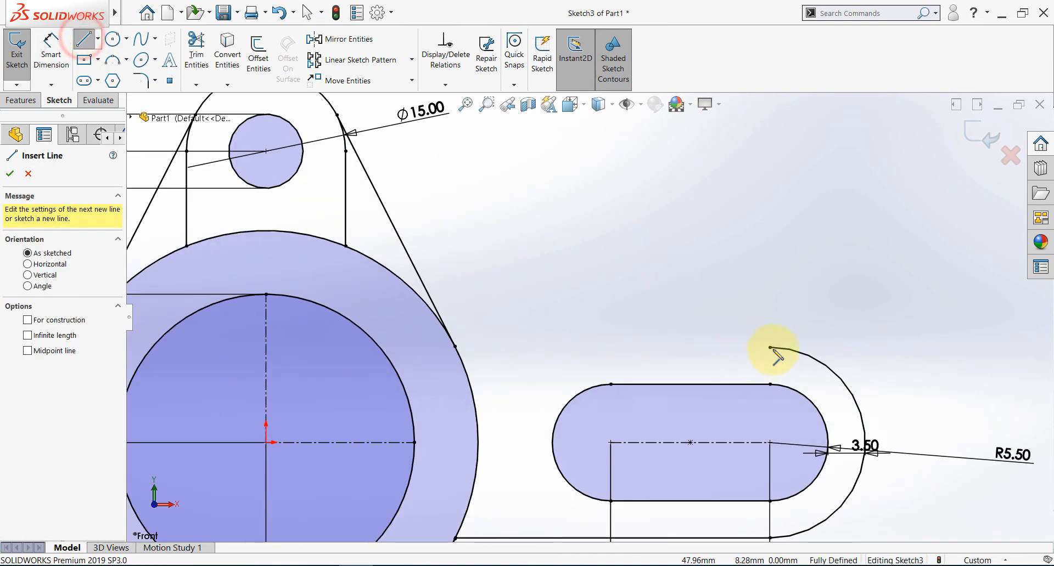
click(771, 347)
scroll(546, 308, down, 3)
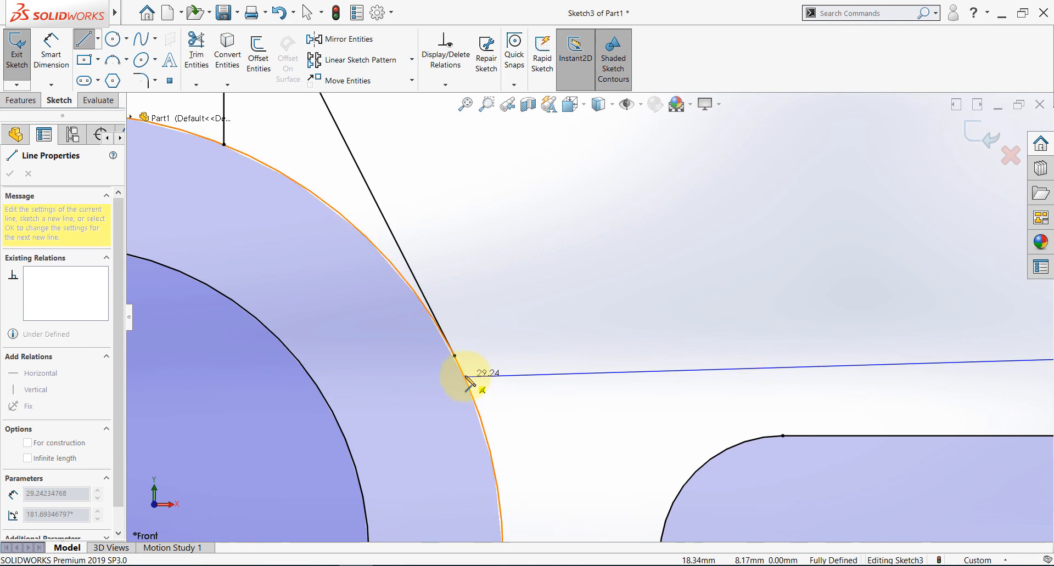
click(455, 356)
key(Escape)
scroll(550, 254, up, 5)
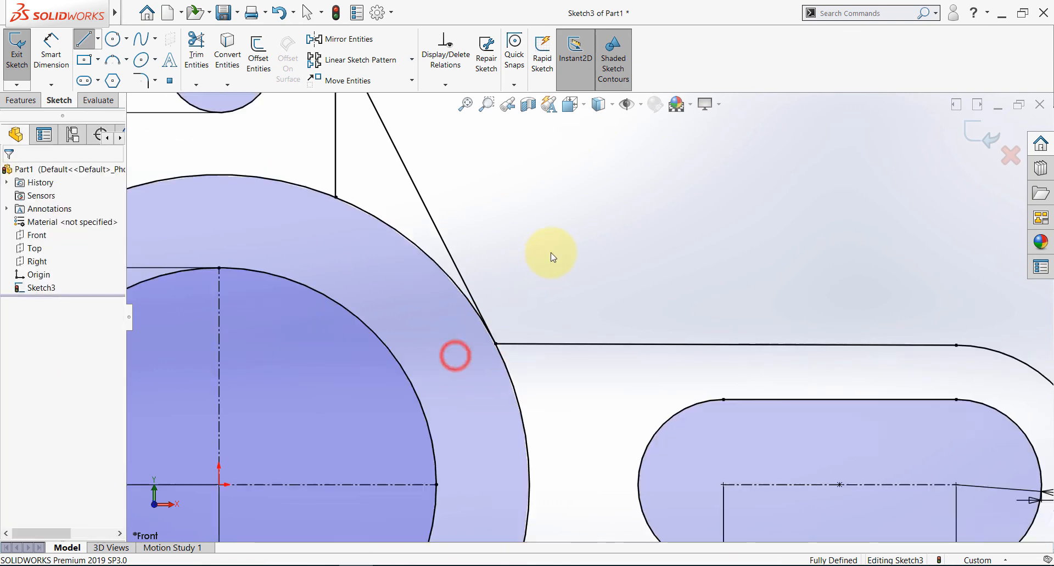
Step: Check the redrawn upper arm line against the lower one with Smart Dimension, without placing the dimension
click(59, 45)
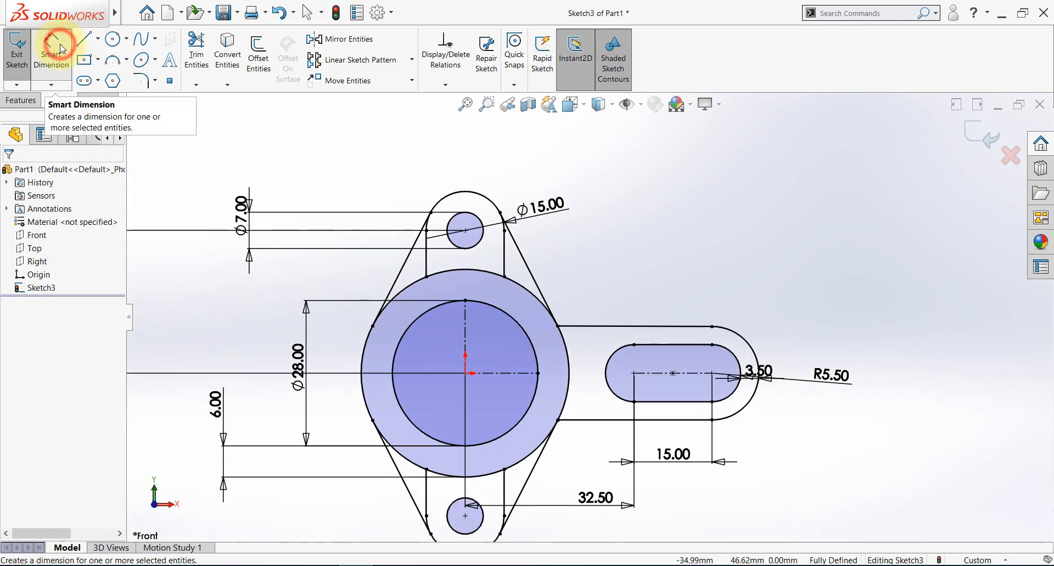
click(582, 327)
click(580, 420)
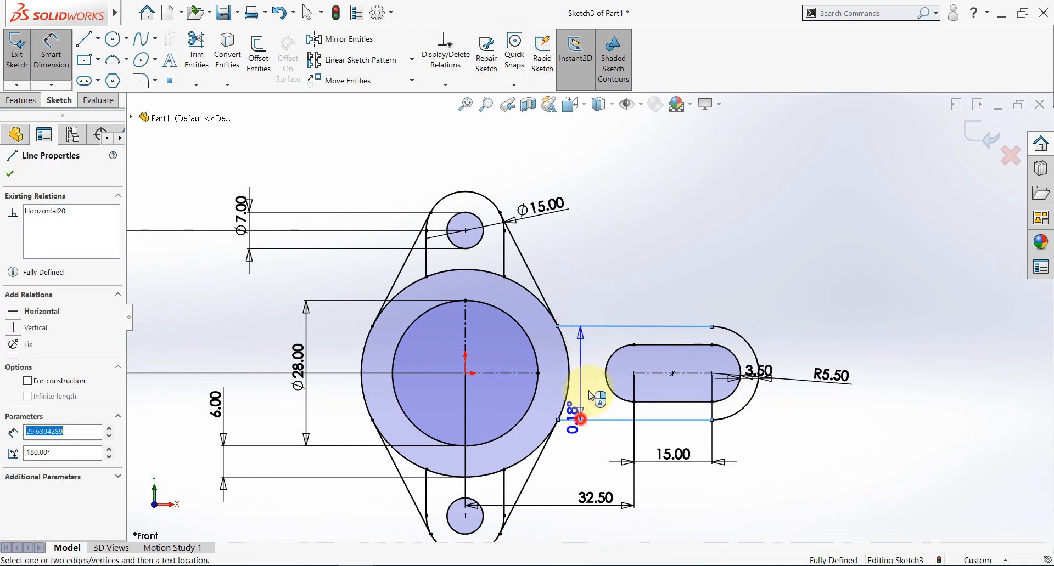
key(Escape)
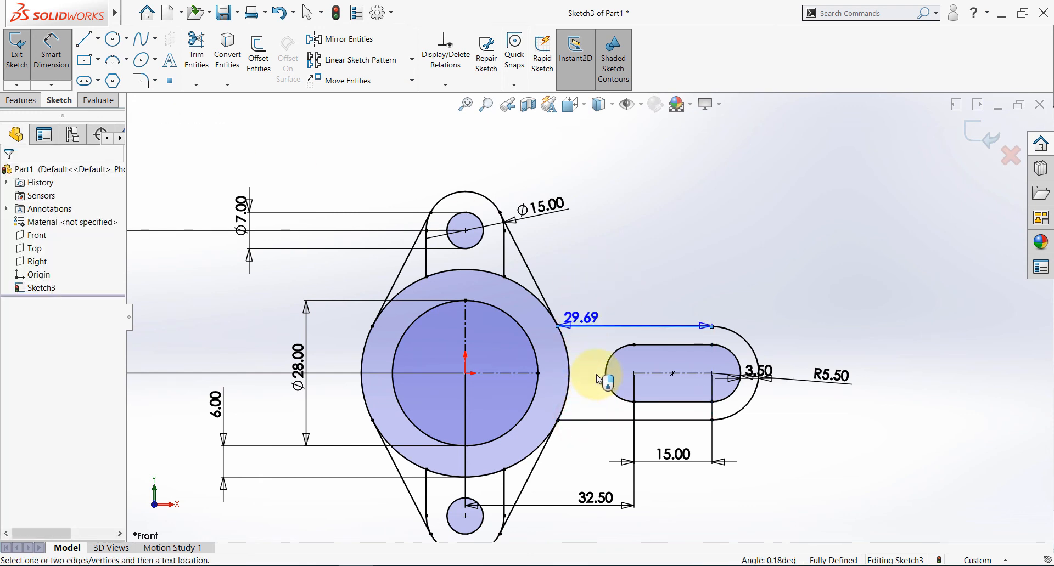
key(Escape)
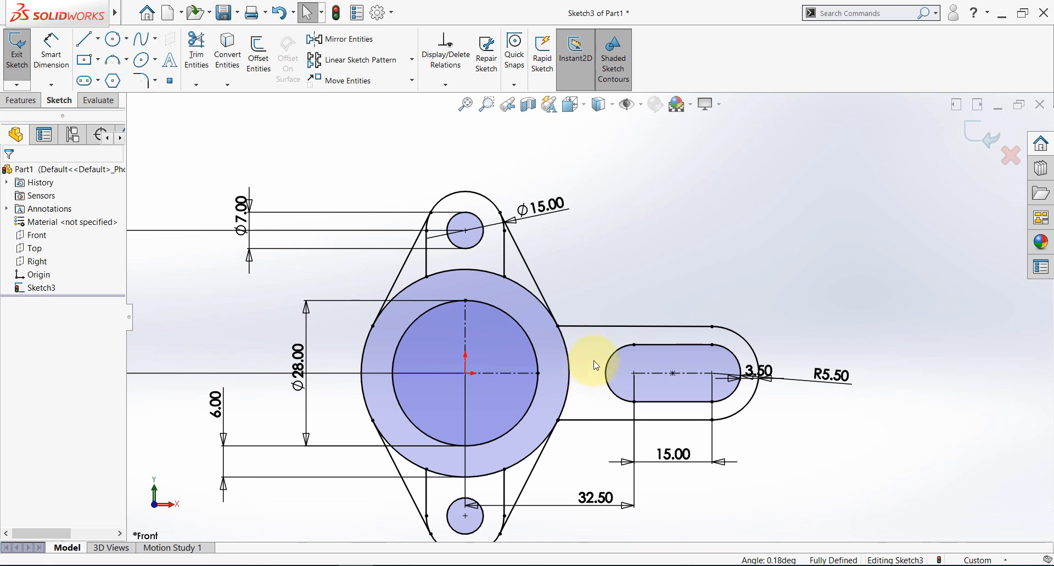
Step: Replace the arm's upper line with a horizontal line about 35 mm long from the outer arc's upper end to inside the flange's outer circle
click(596, 327)
key(Delete)
mouse_move(43, 24)
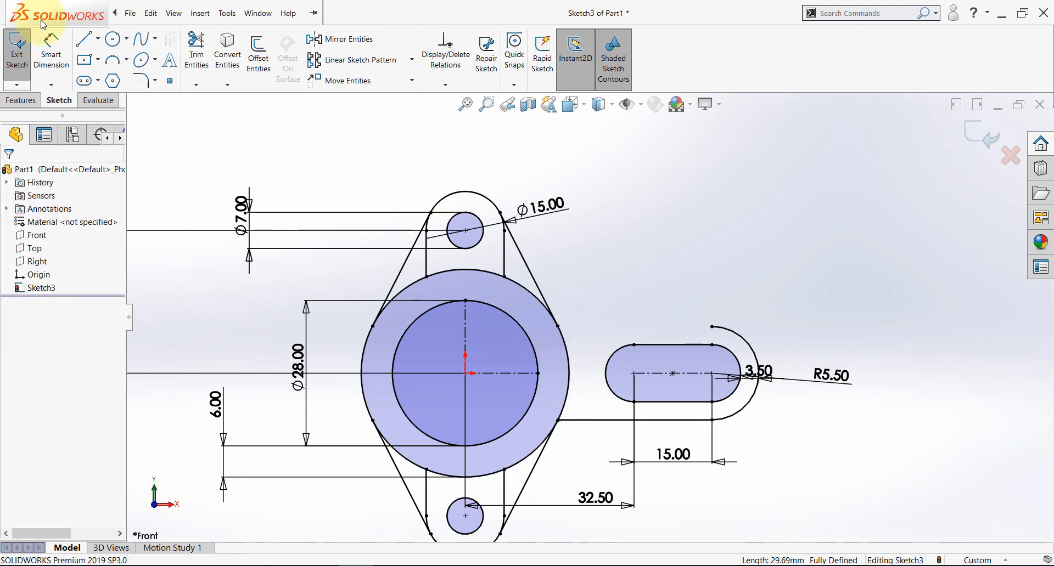
click(87, 43)
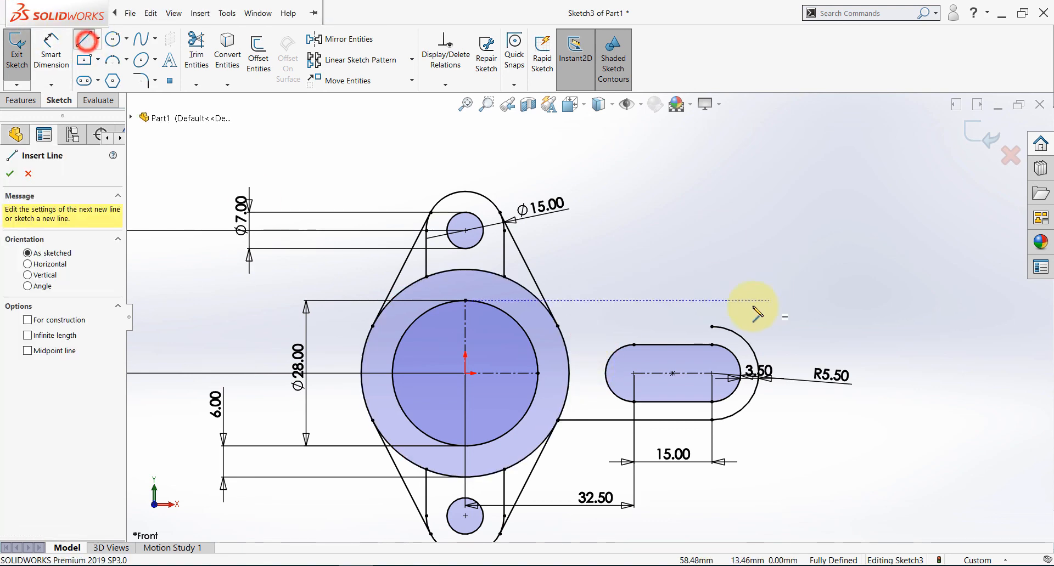
click(711, 328)
scroll(603, 335, down, 4)
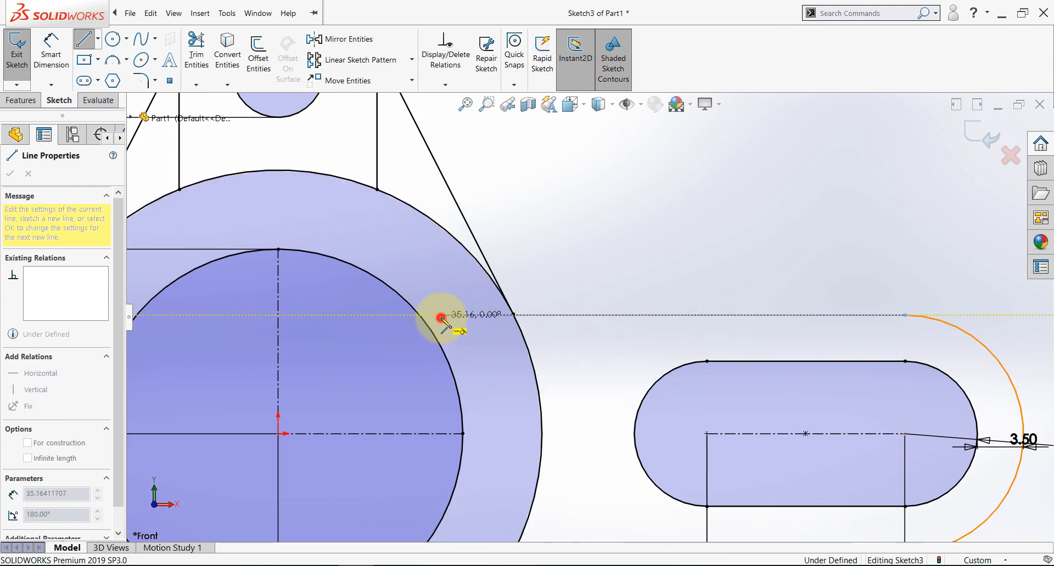
click(441, 318)
key(Escape)
Step: Power trim the end of the upper arm line that extends inside the flange's outer circle
click(206, 49)
drag(447, 284, 477, 326)
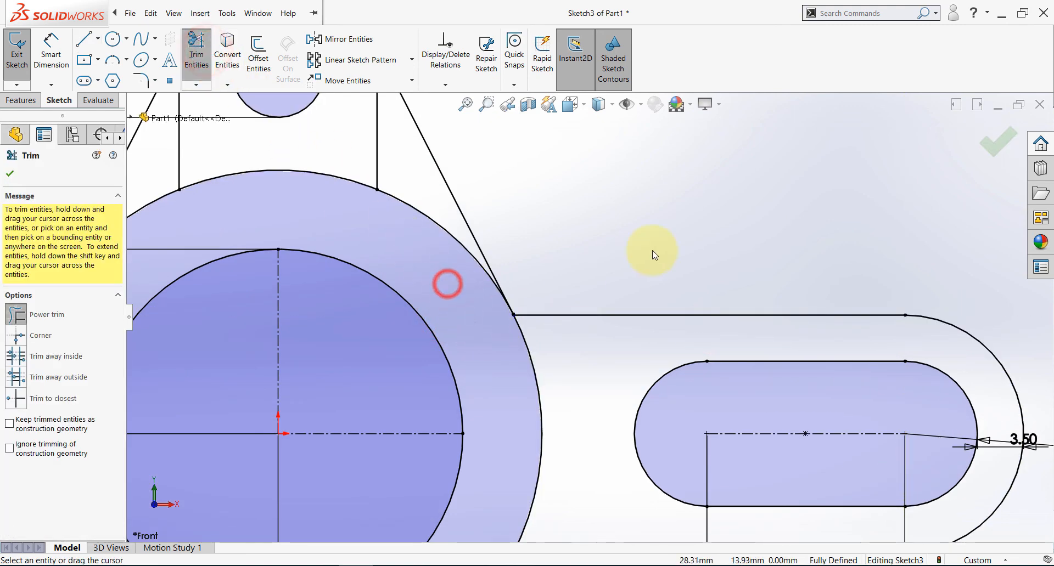
scroll(682, 188, up, 4)
key(Escape)
Step: Measure the flange outer circle's diameter with Smart Dimension and compare it with the practice drawing in Photos, without placing the dimension
scroll(624, 287, up, 2)
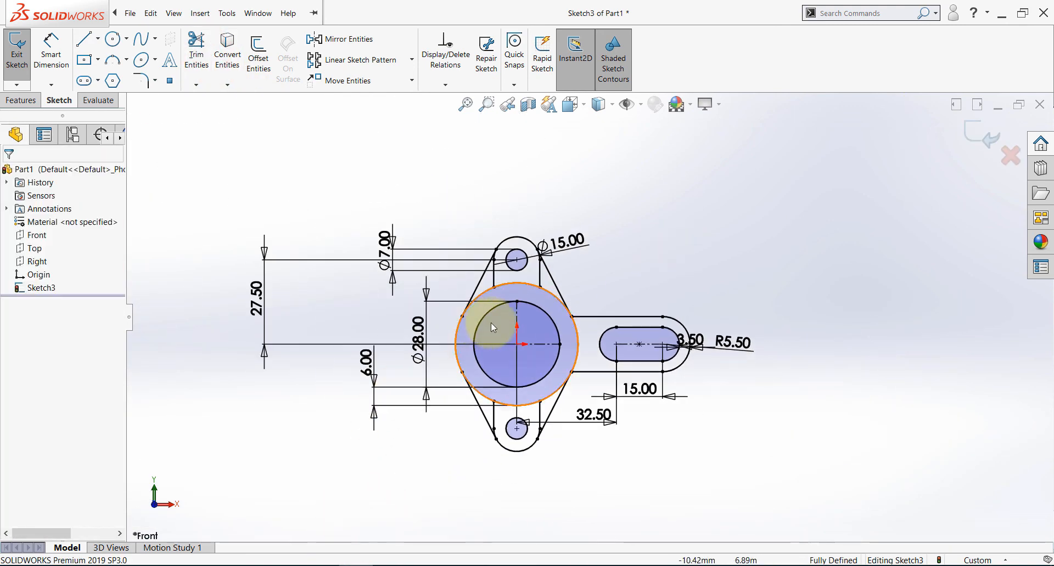
scroll(491, 323, down, 2)
click(50, 48)
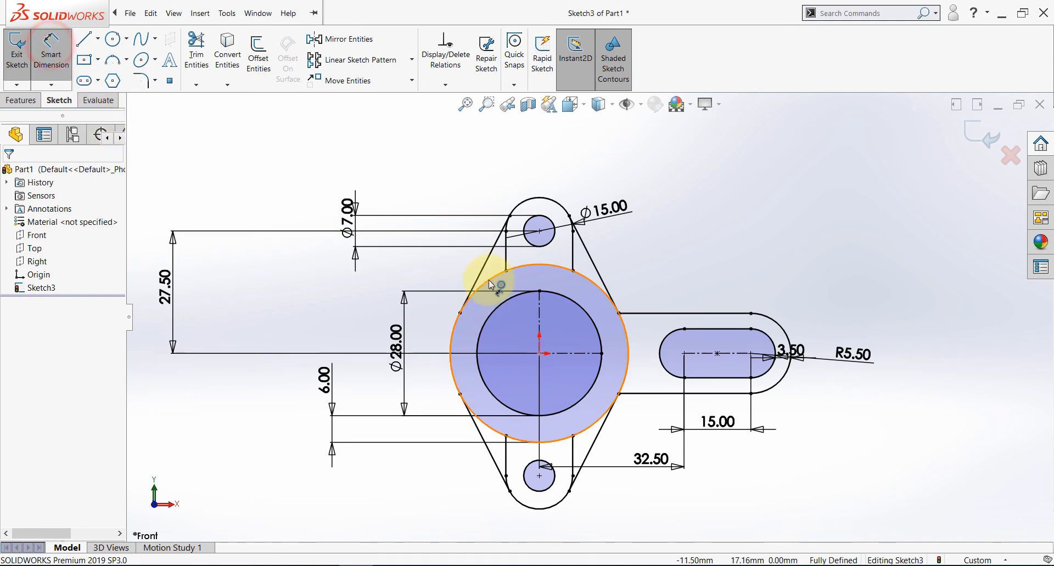
click(487, 278)
scroll(487, 279, up, 3)
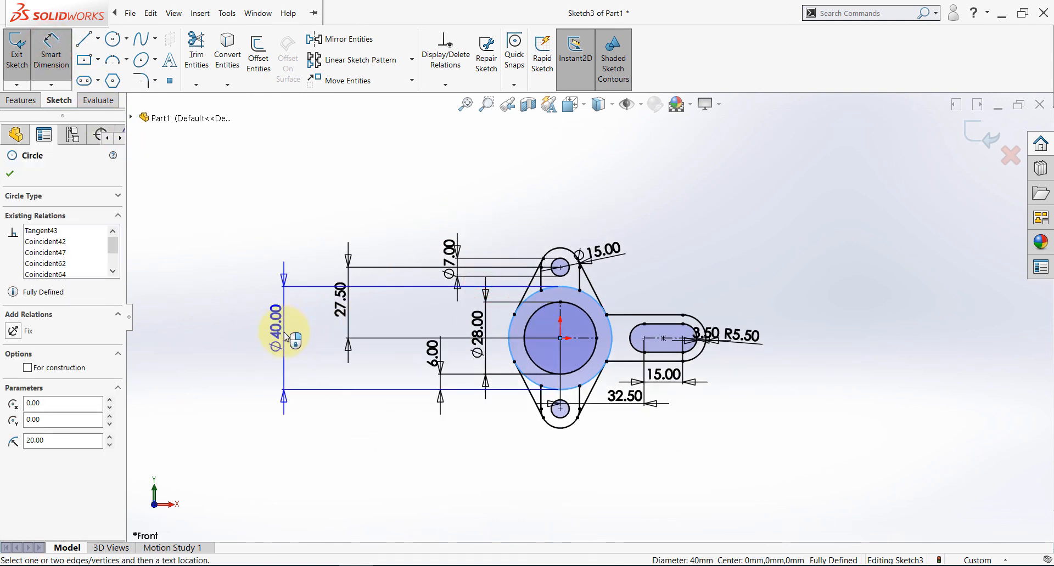
click(329, 560)
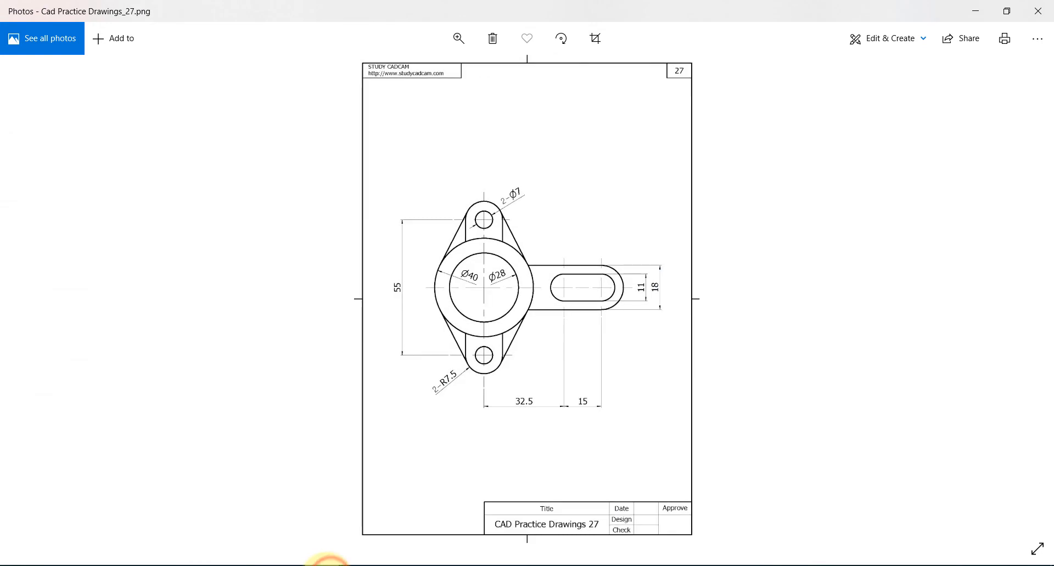
click(330, 565)
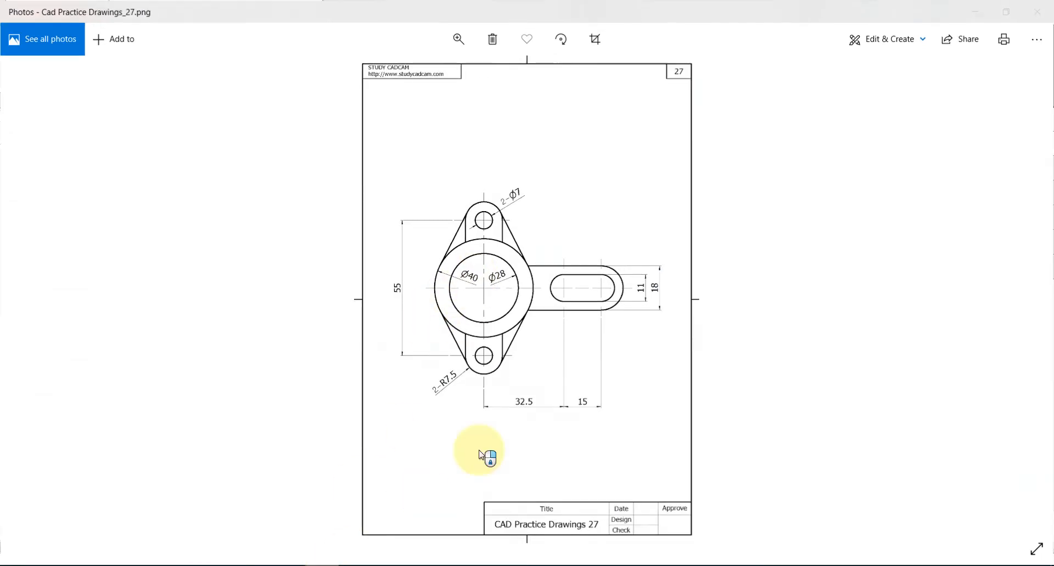
key(Escape)
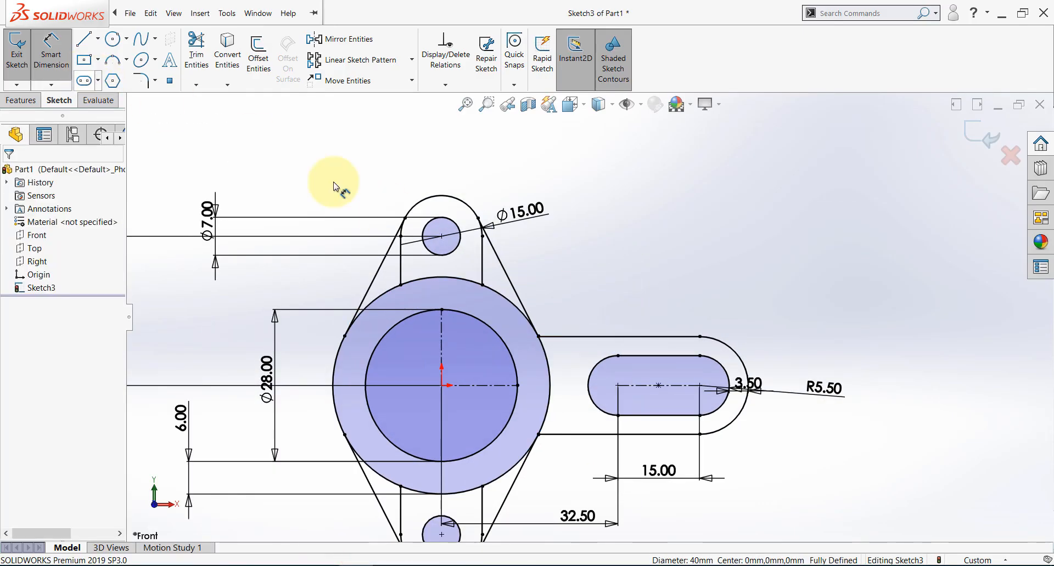
Step: Measure the arm's overall width between its two horizontal lines with Smart Dimension, without placing the dimension
click(583, 336)
click(571, 434)
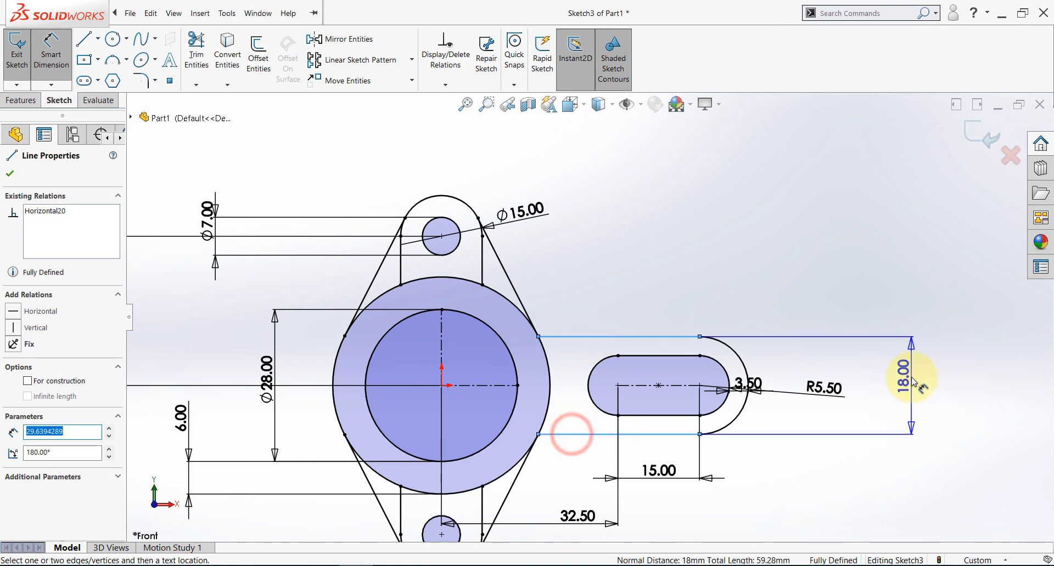
key(Escape)
key(Escape)
click(466, 104)
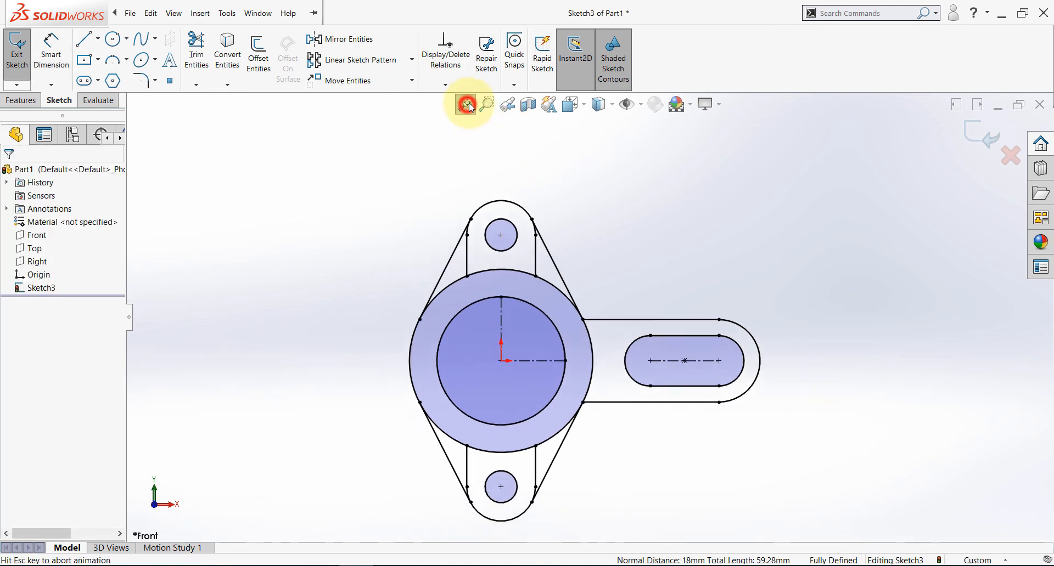